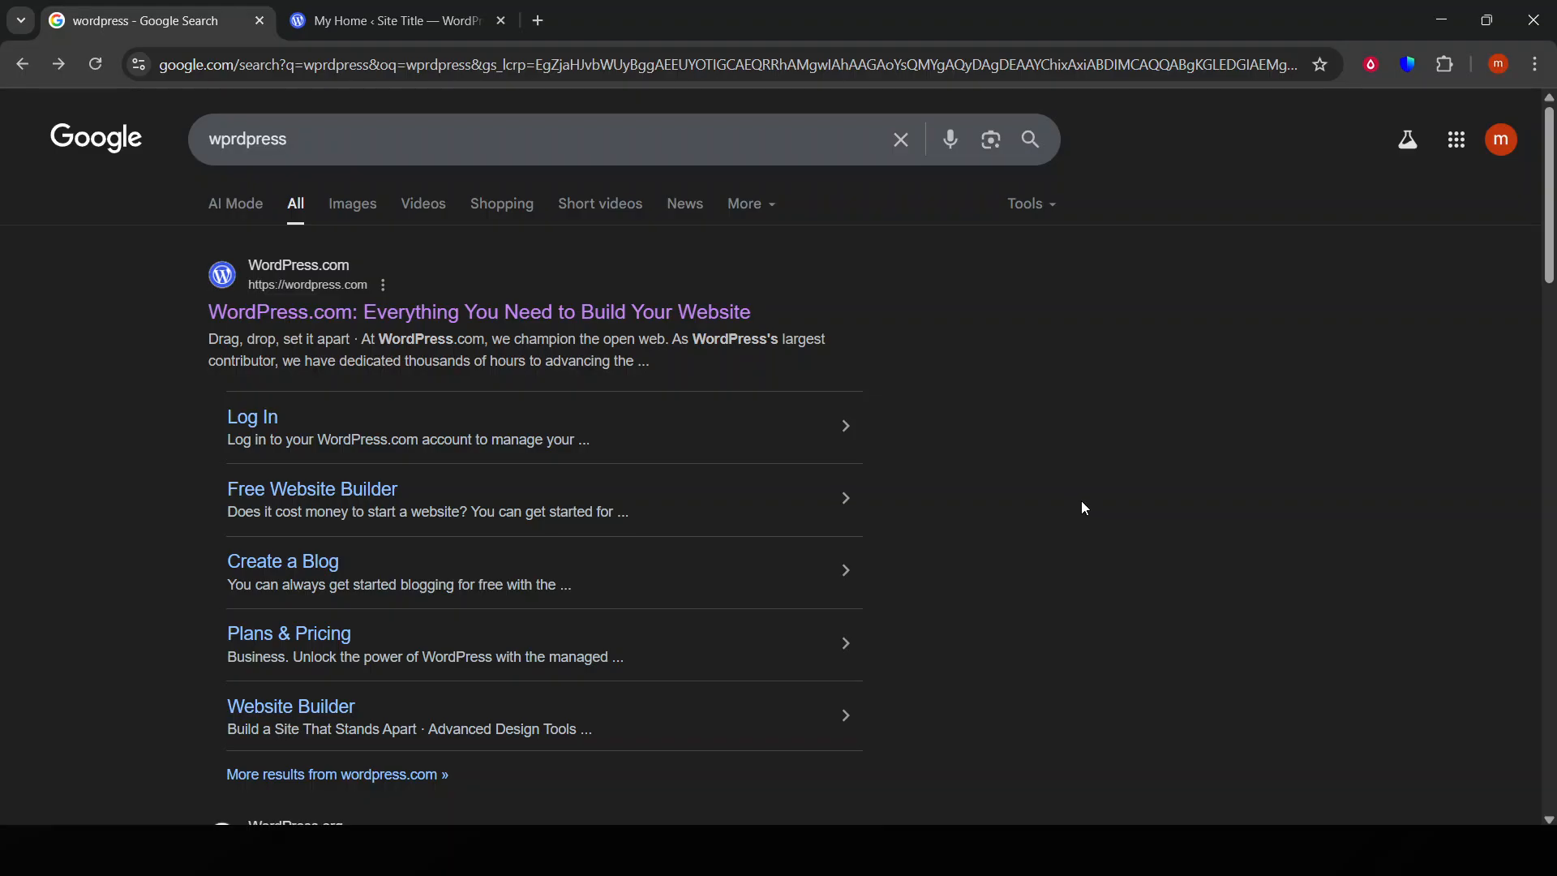
- Switch to the WordPress site's dashboard and open its Media Library
scroll(1082, 502, "down", 3)
scroll(1082, 499, "up", 3)
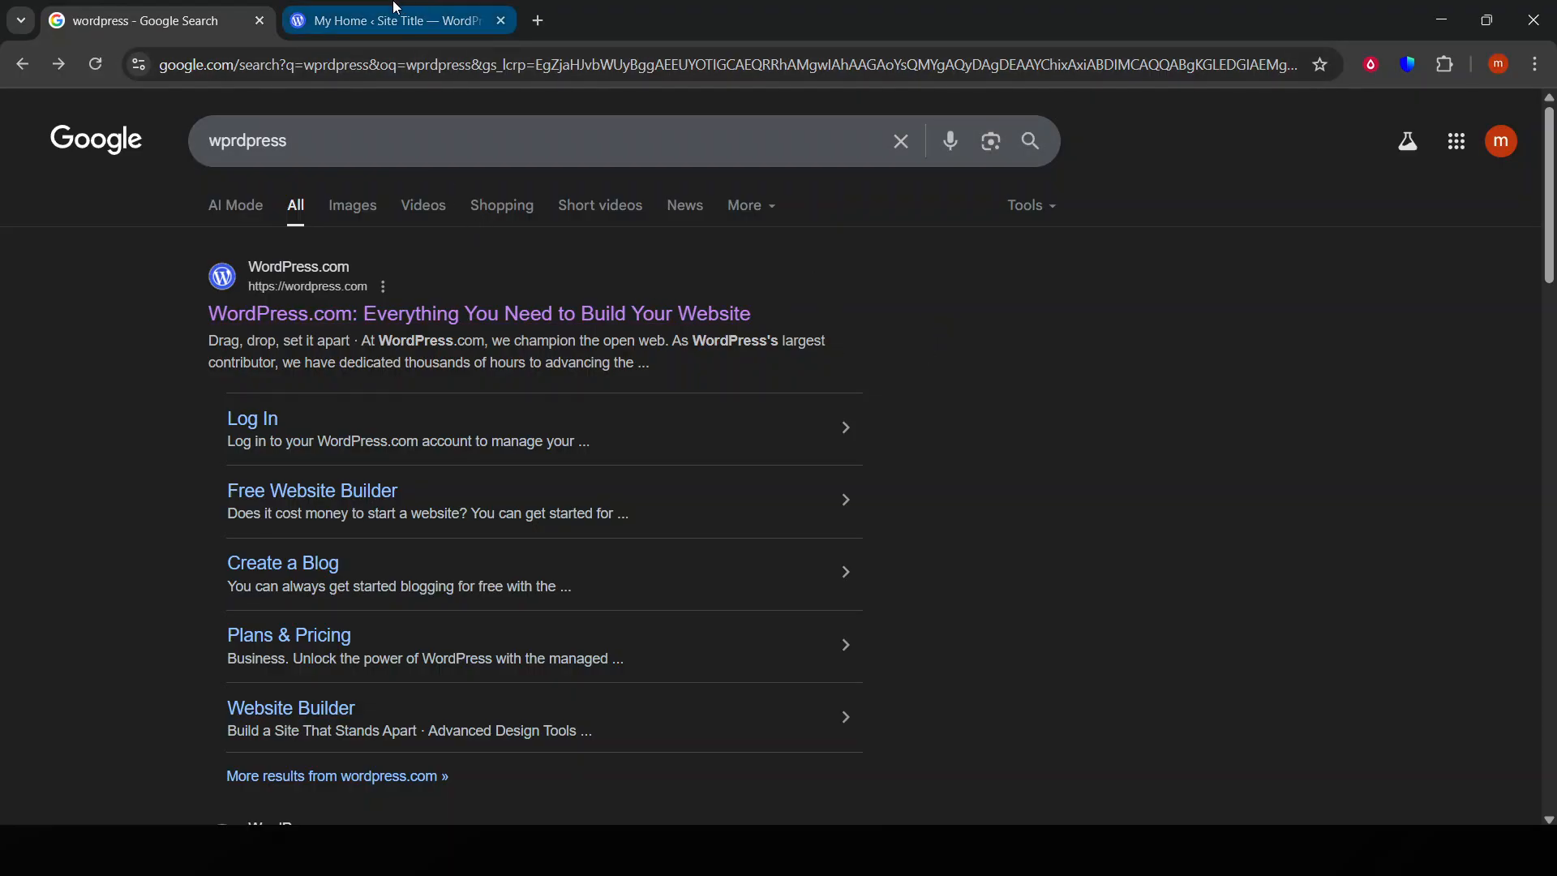
mouse_move(397, 7)
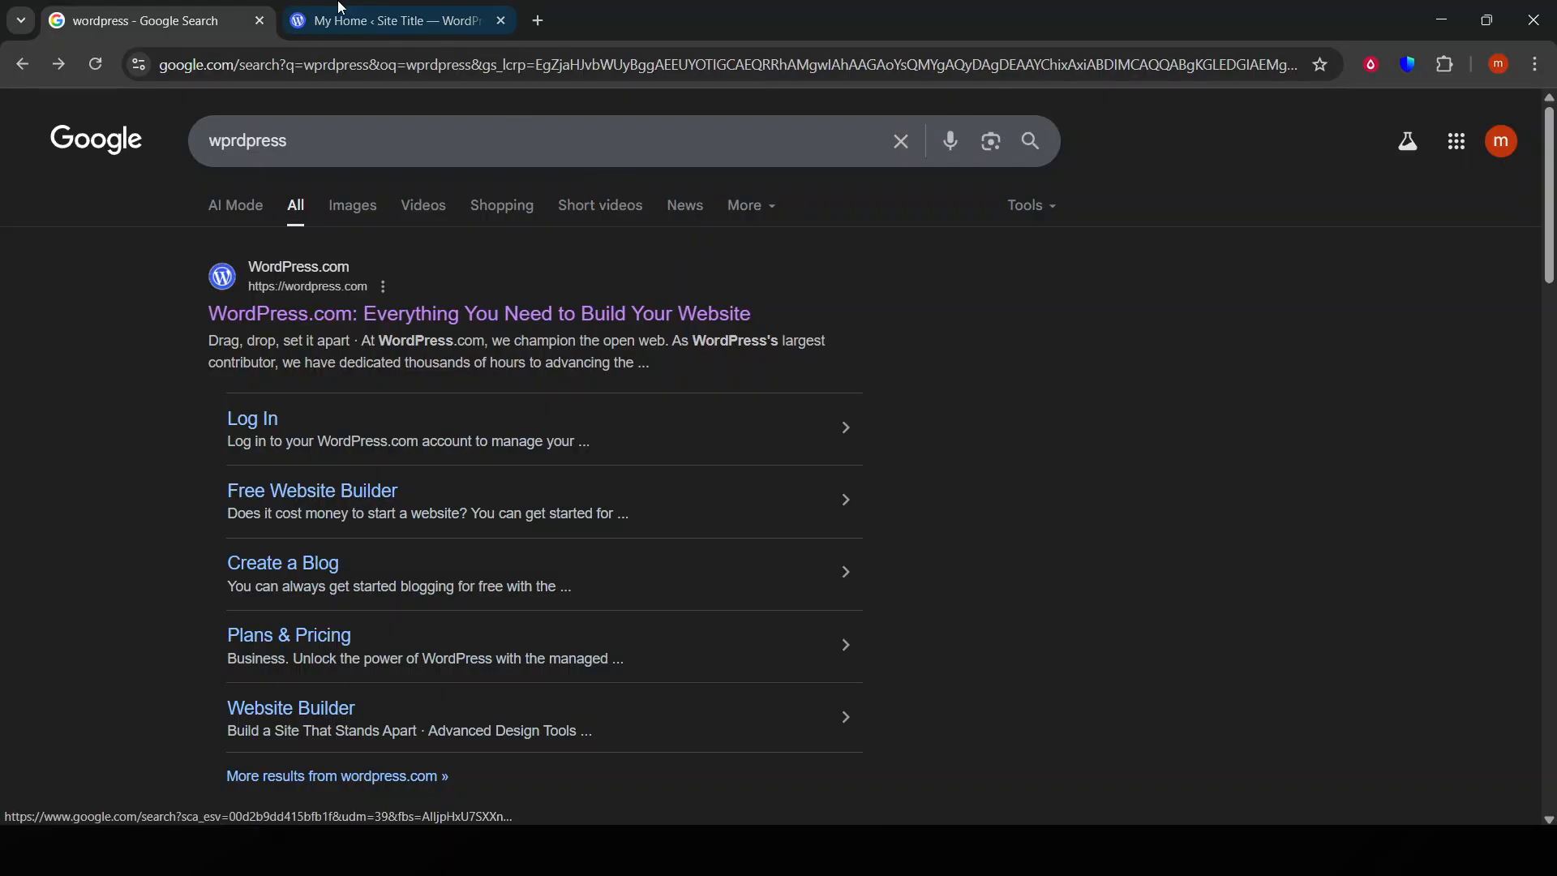
left_click(369, 21)
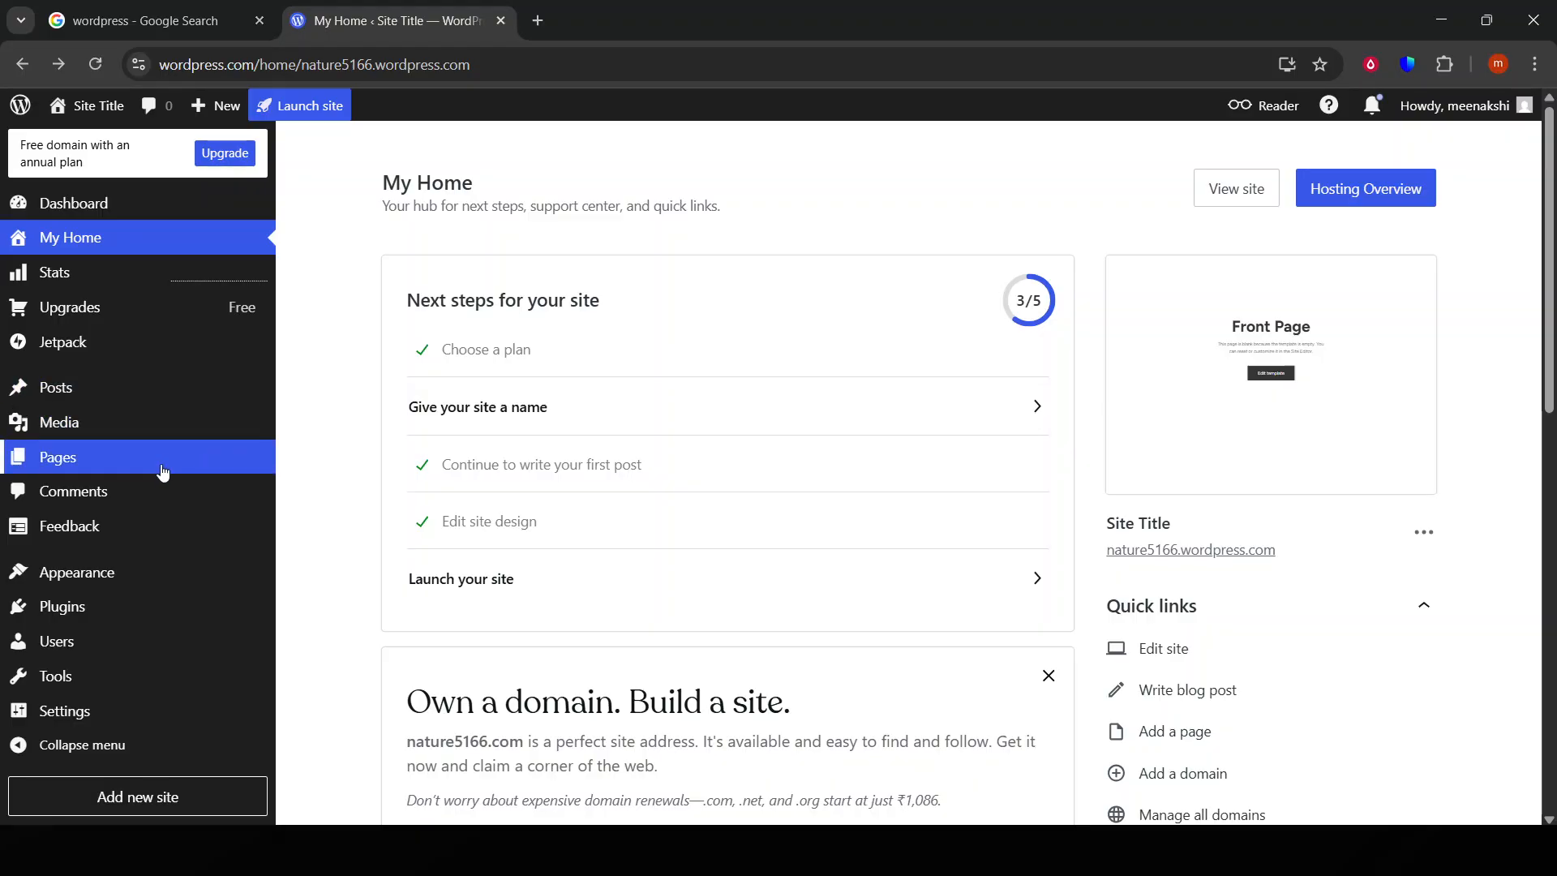
mouse_move(165, 308)
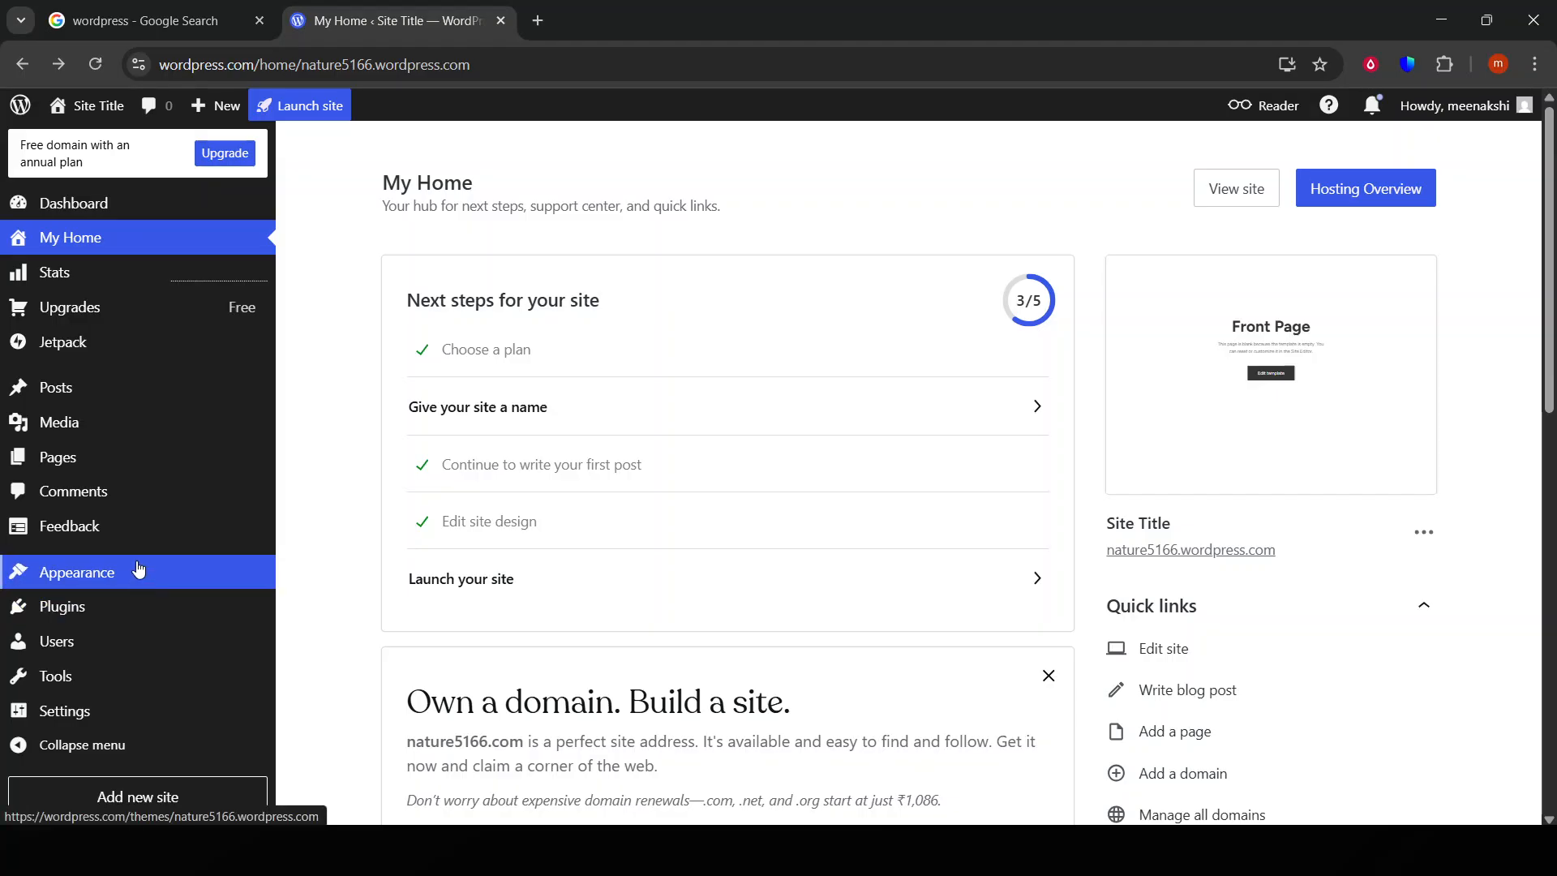
left_click(200, 436)
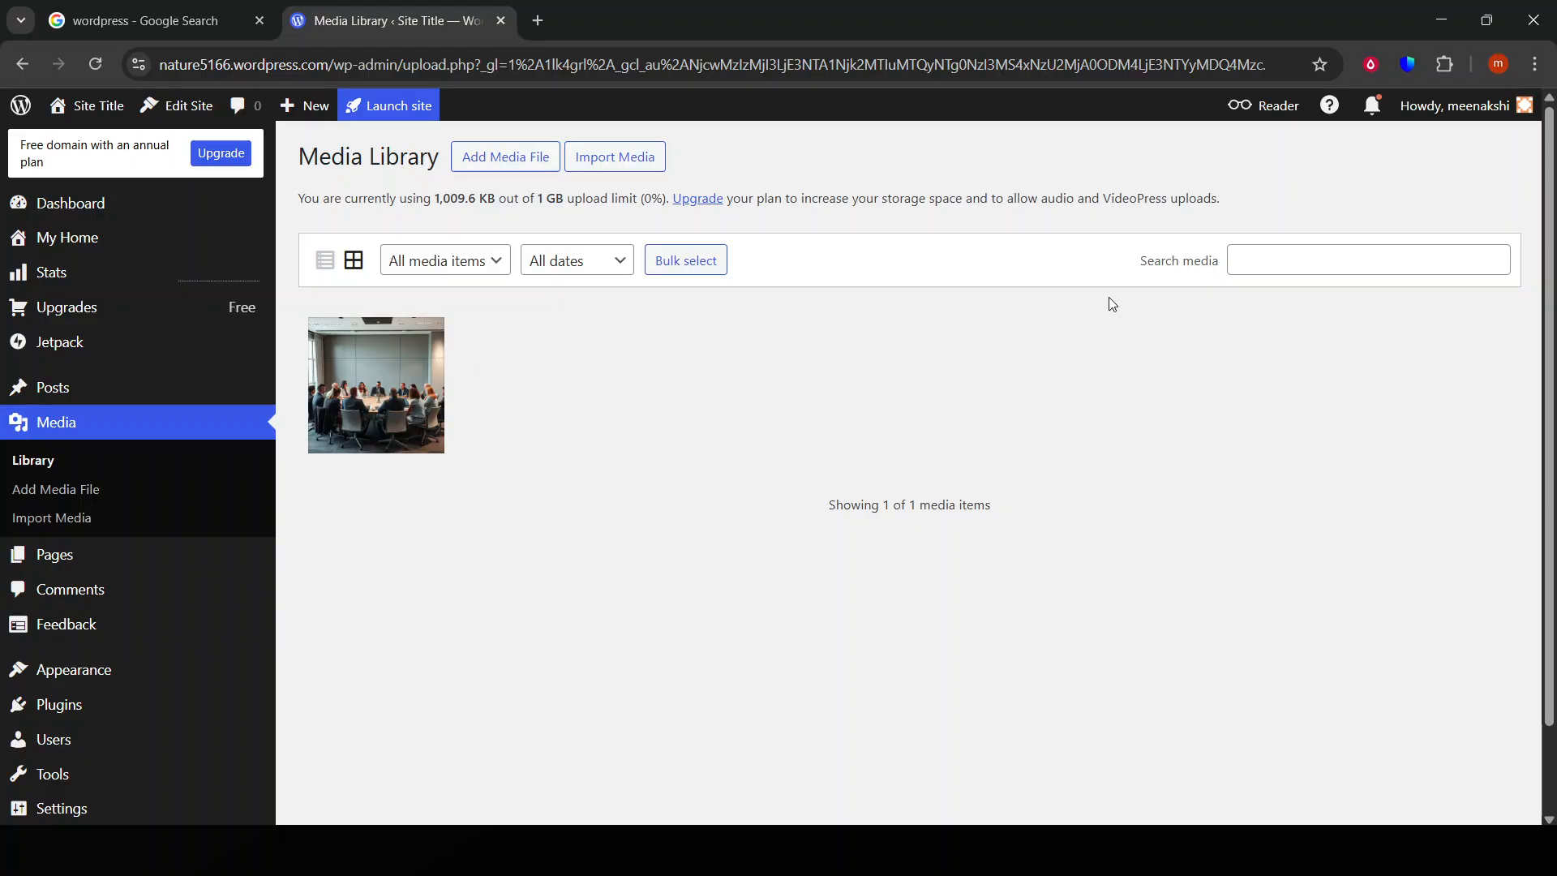
- Open the file picker for a media upload and look through the Videos and Downloads folders, leaving without choosing a file
left_click(517, 154)
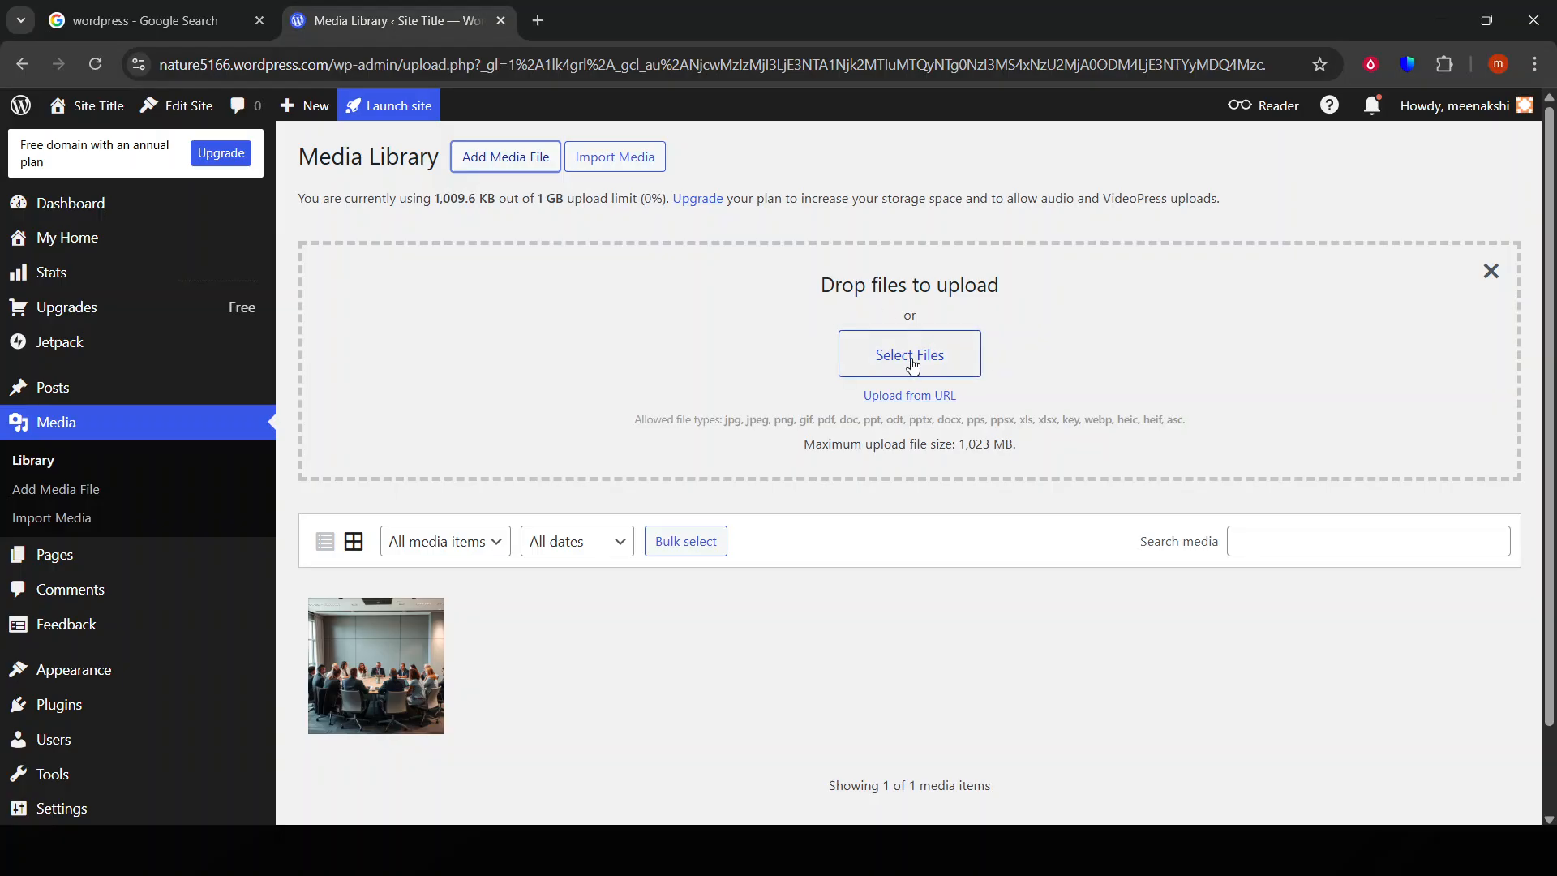
left_click_drag(820, 280, 1037, 280)
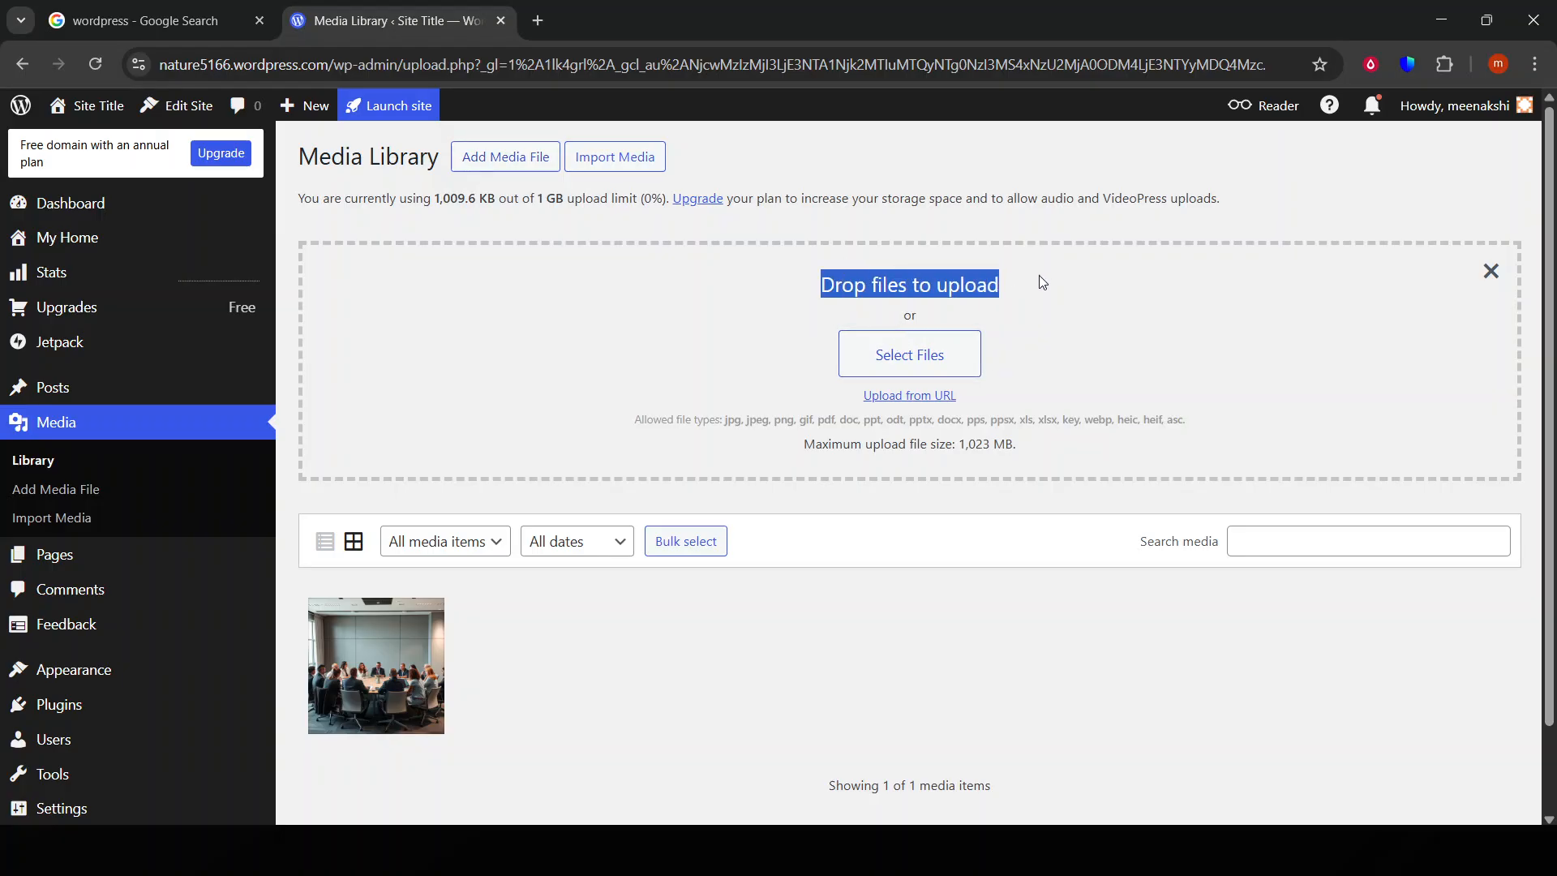
left_click(957, 375)
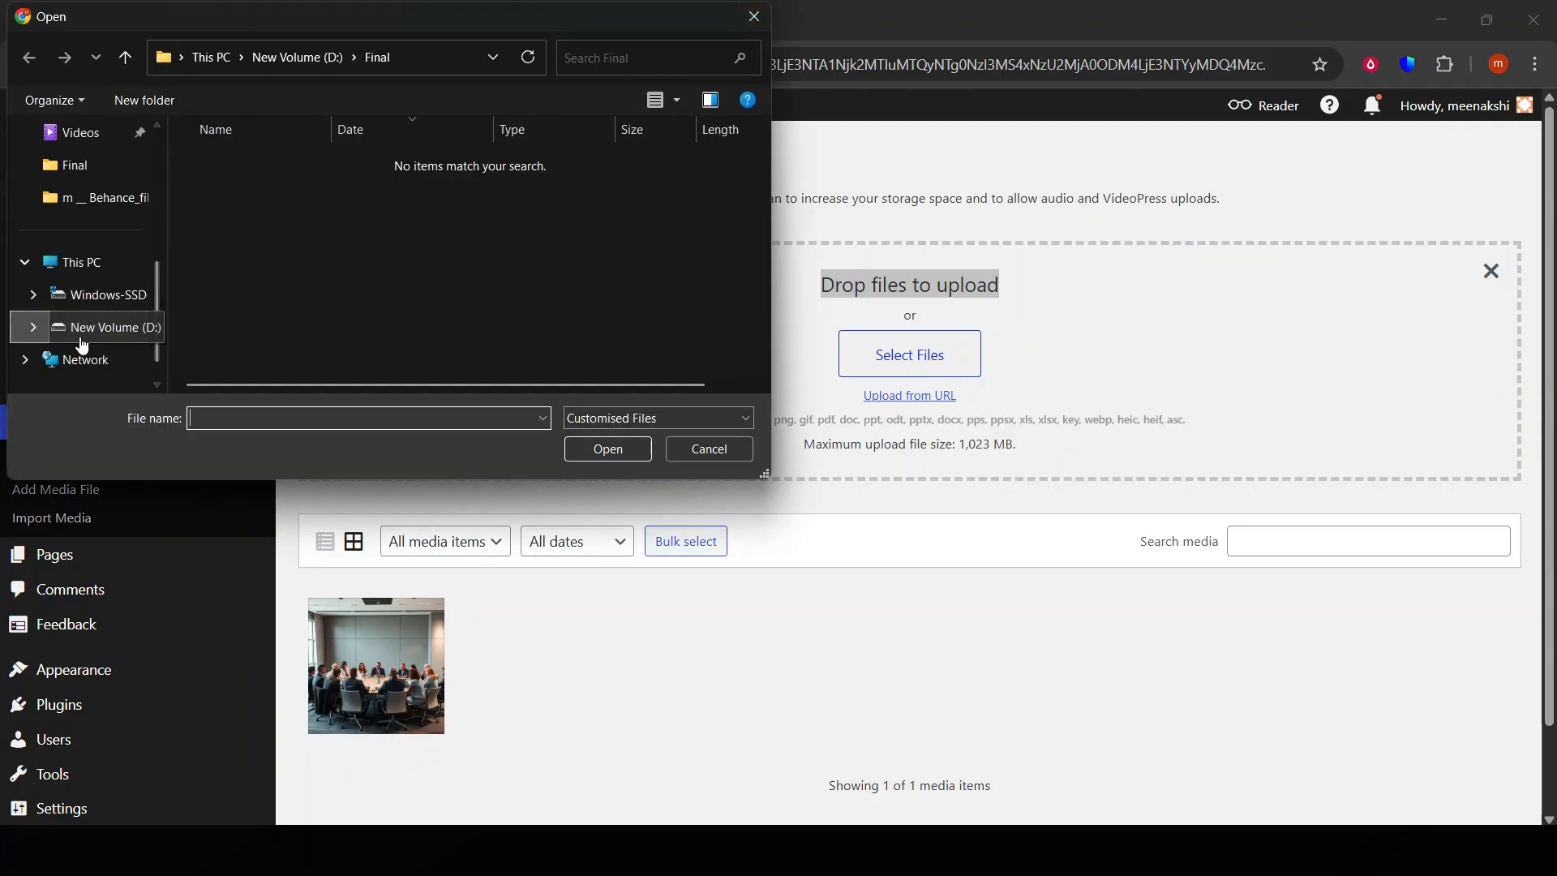
scroll(100, 292, "up", 3)
scroll(112, 289, "down", 3)
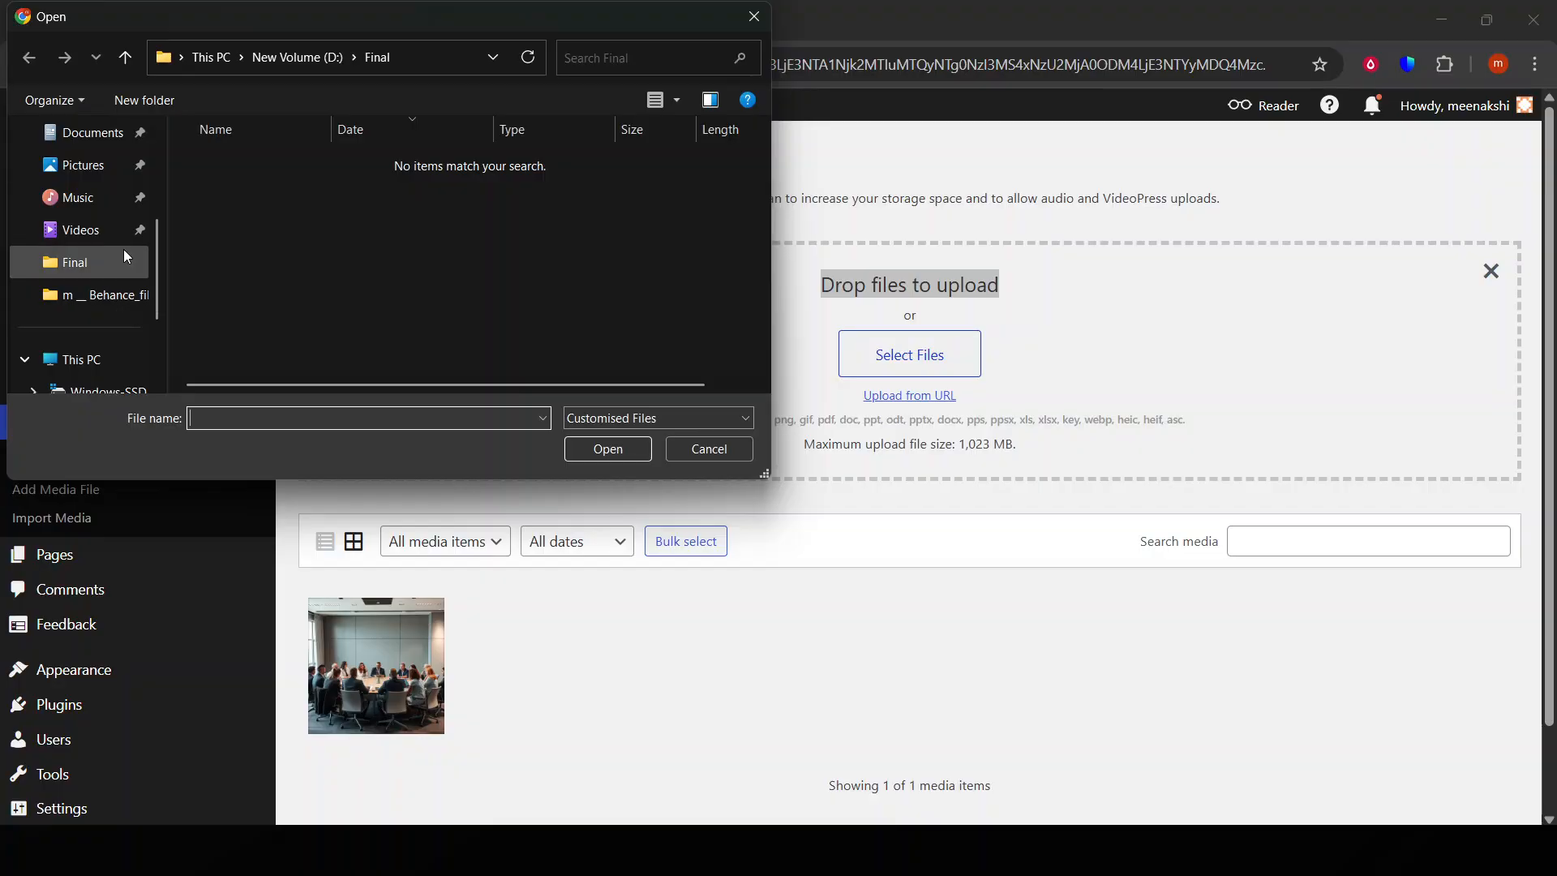
left_click(136, 219)
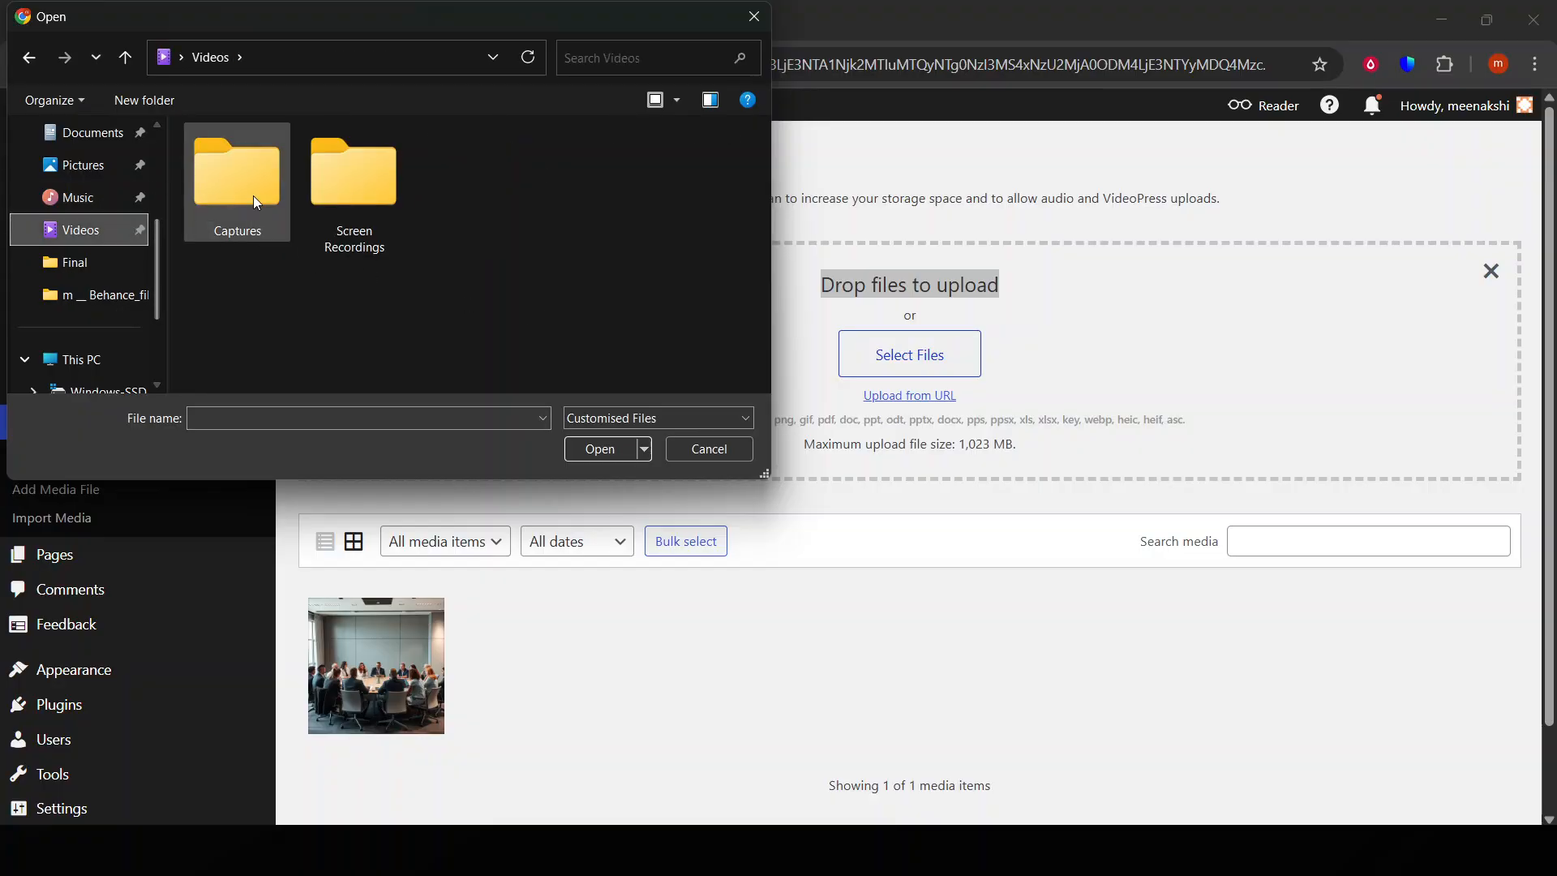
double_click(330, 217)
left_click(29, 58)
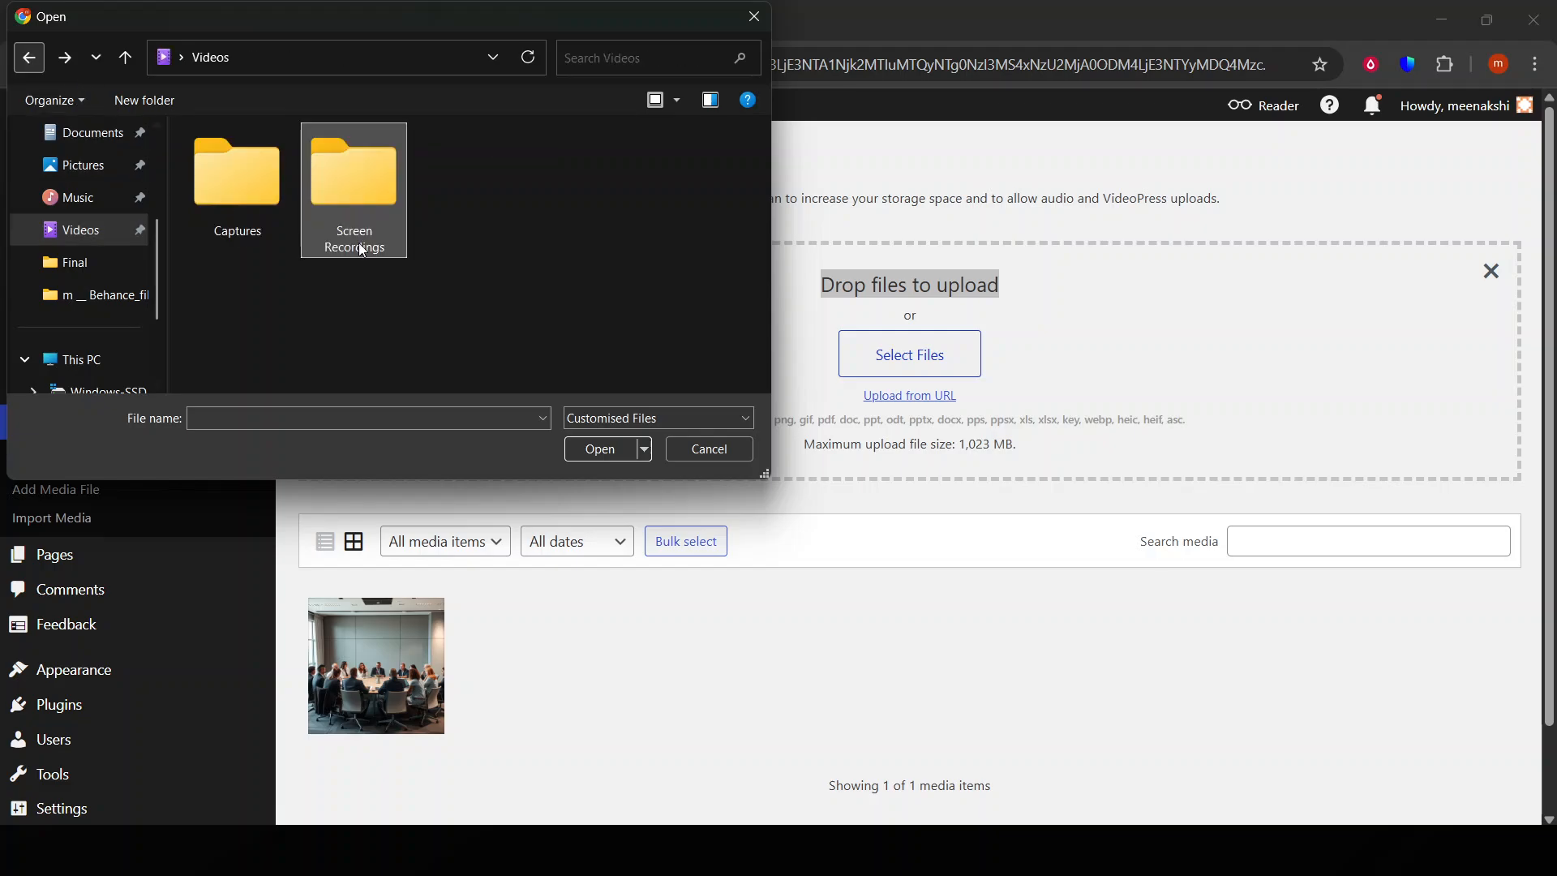
double_click(240, 216)
left_click(29, 57)
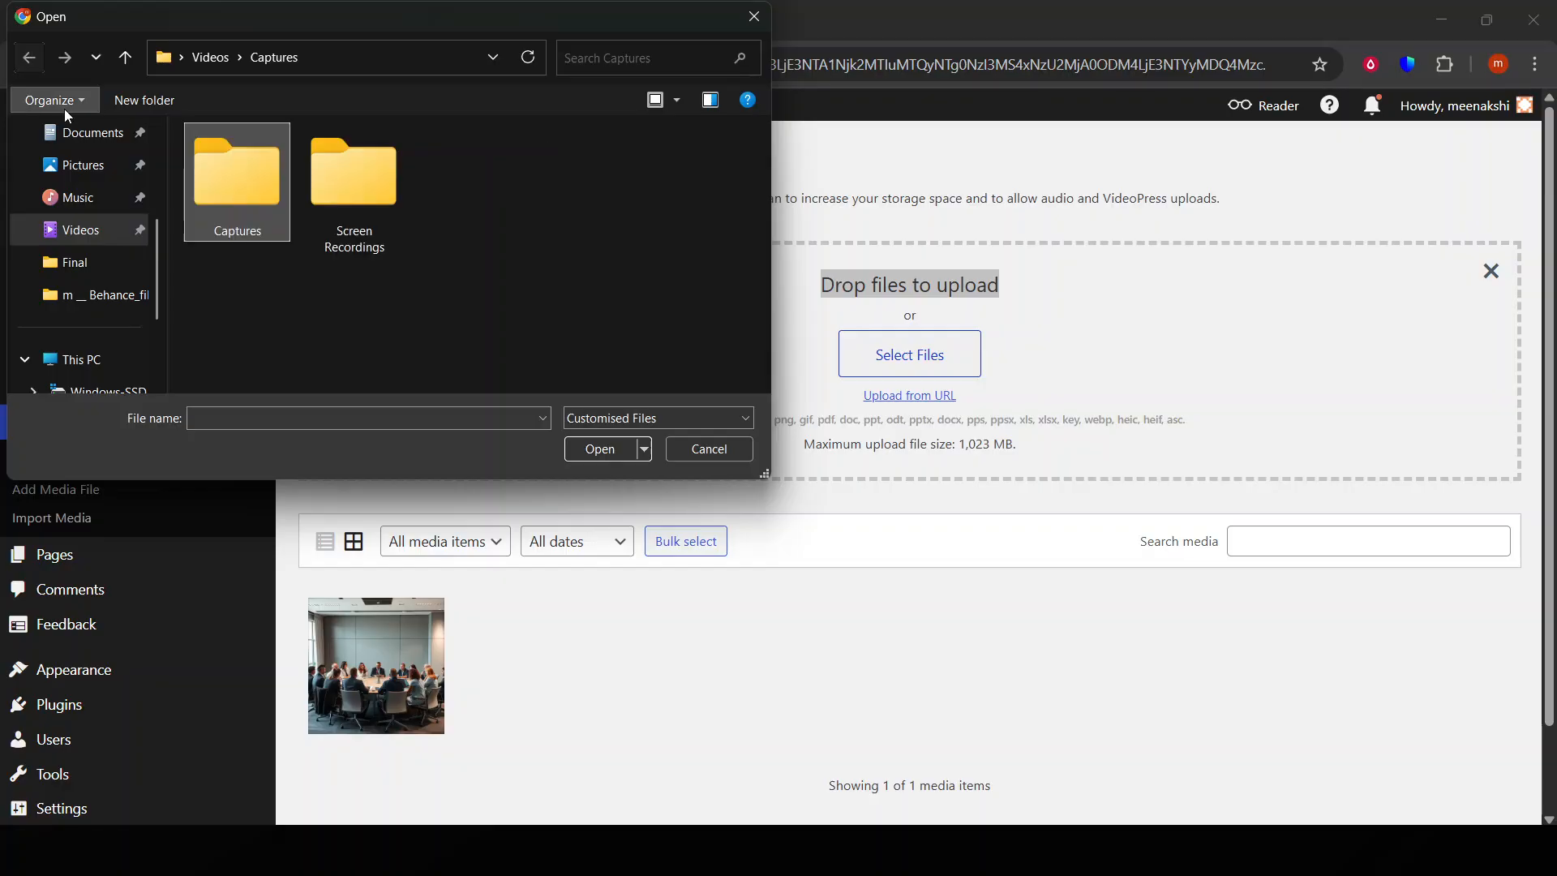
scroll(109, 237, "up", 2)
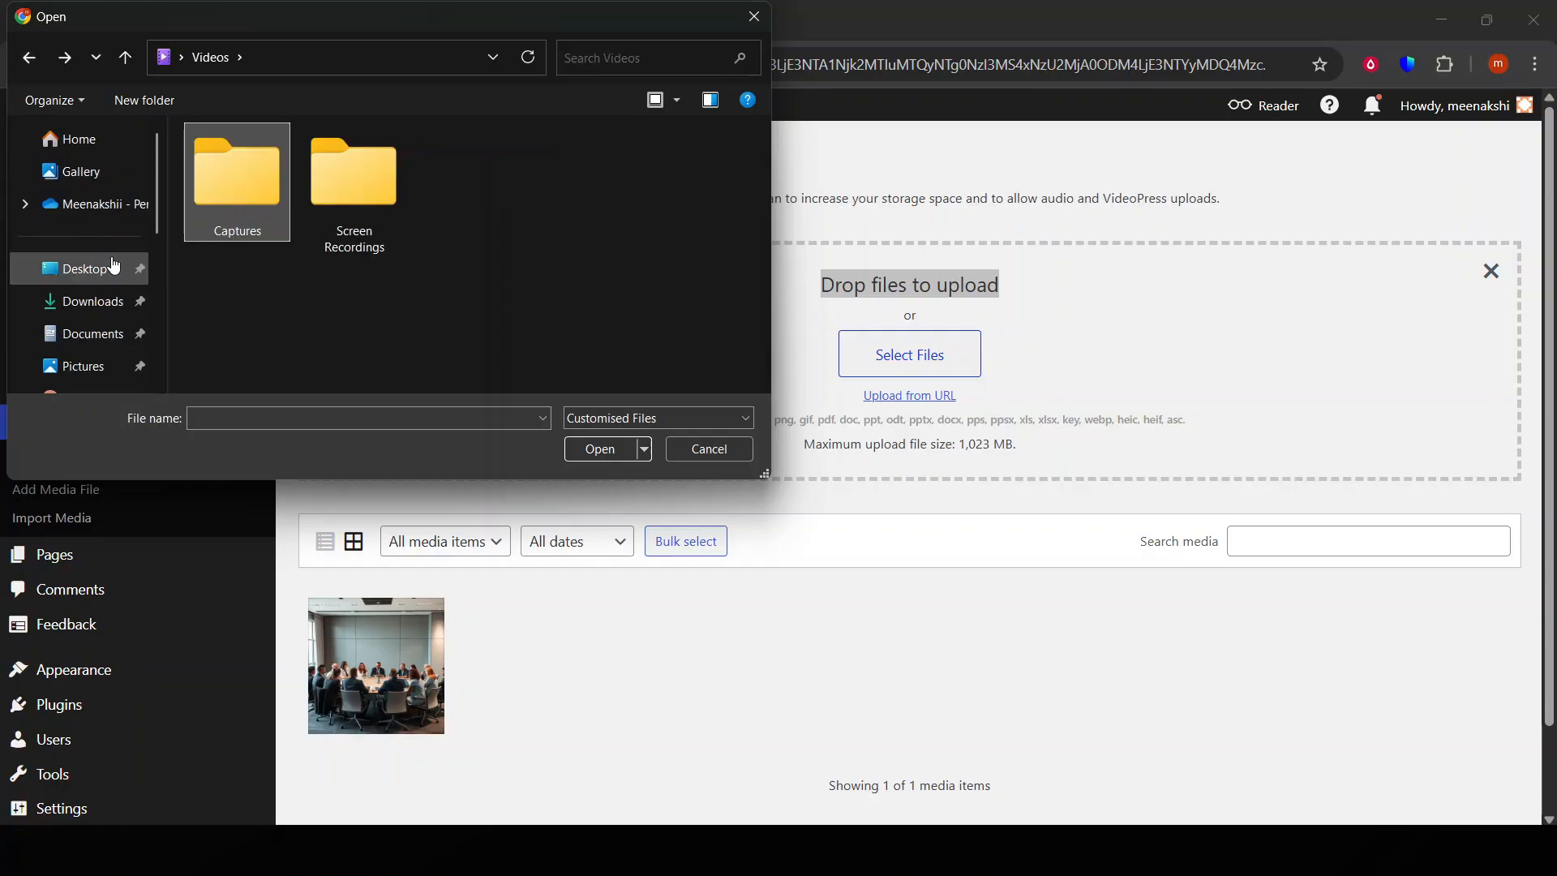
left_click(107, 305)
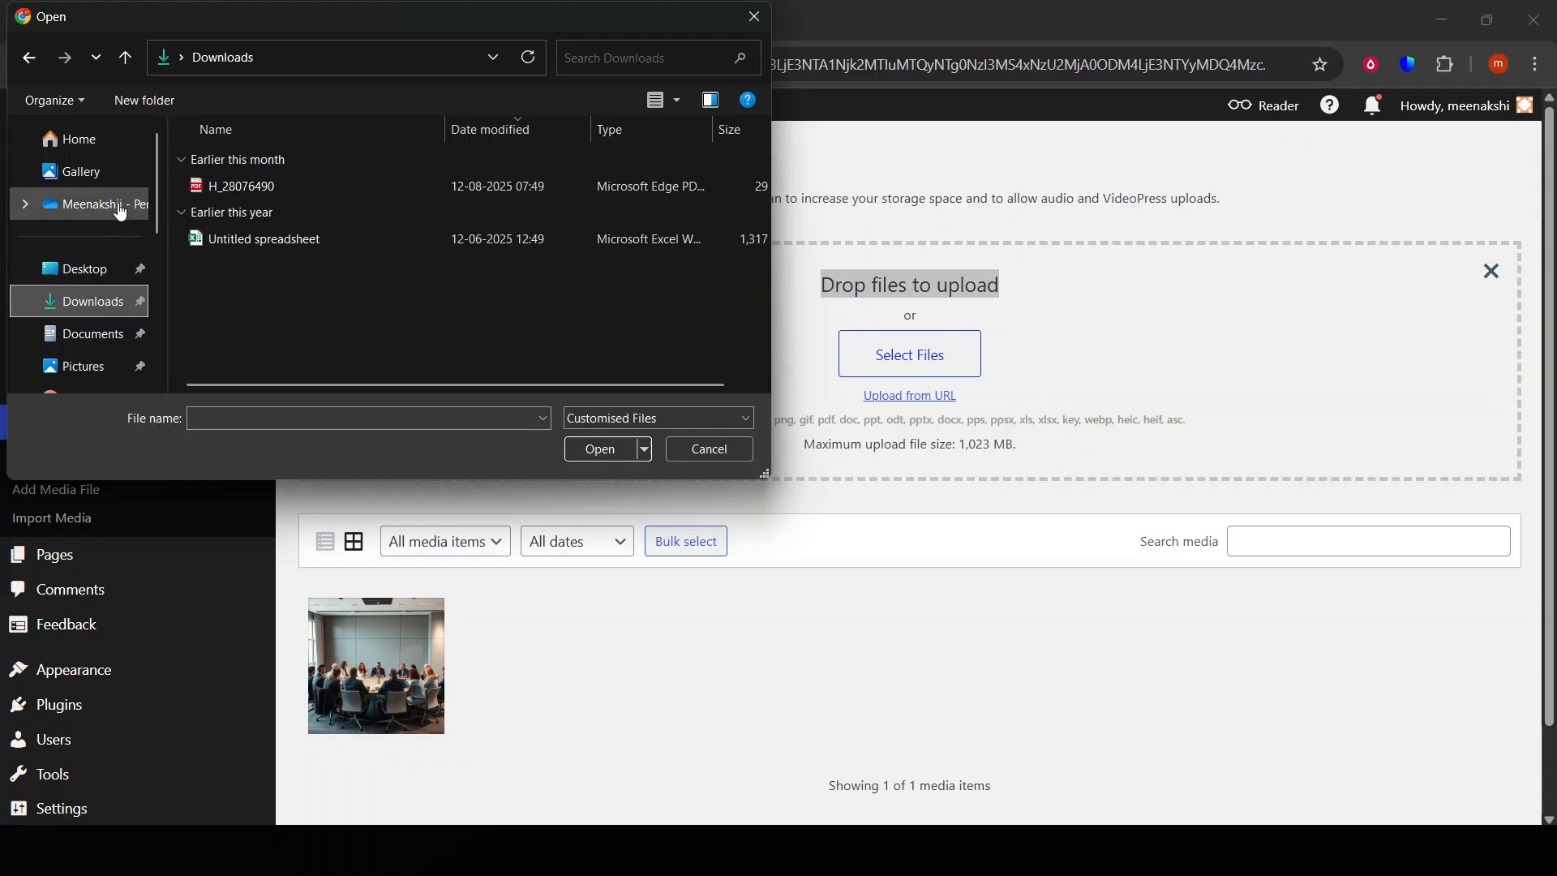
left_click(30, 58)
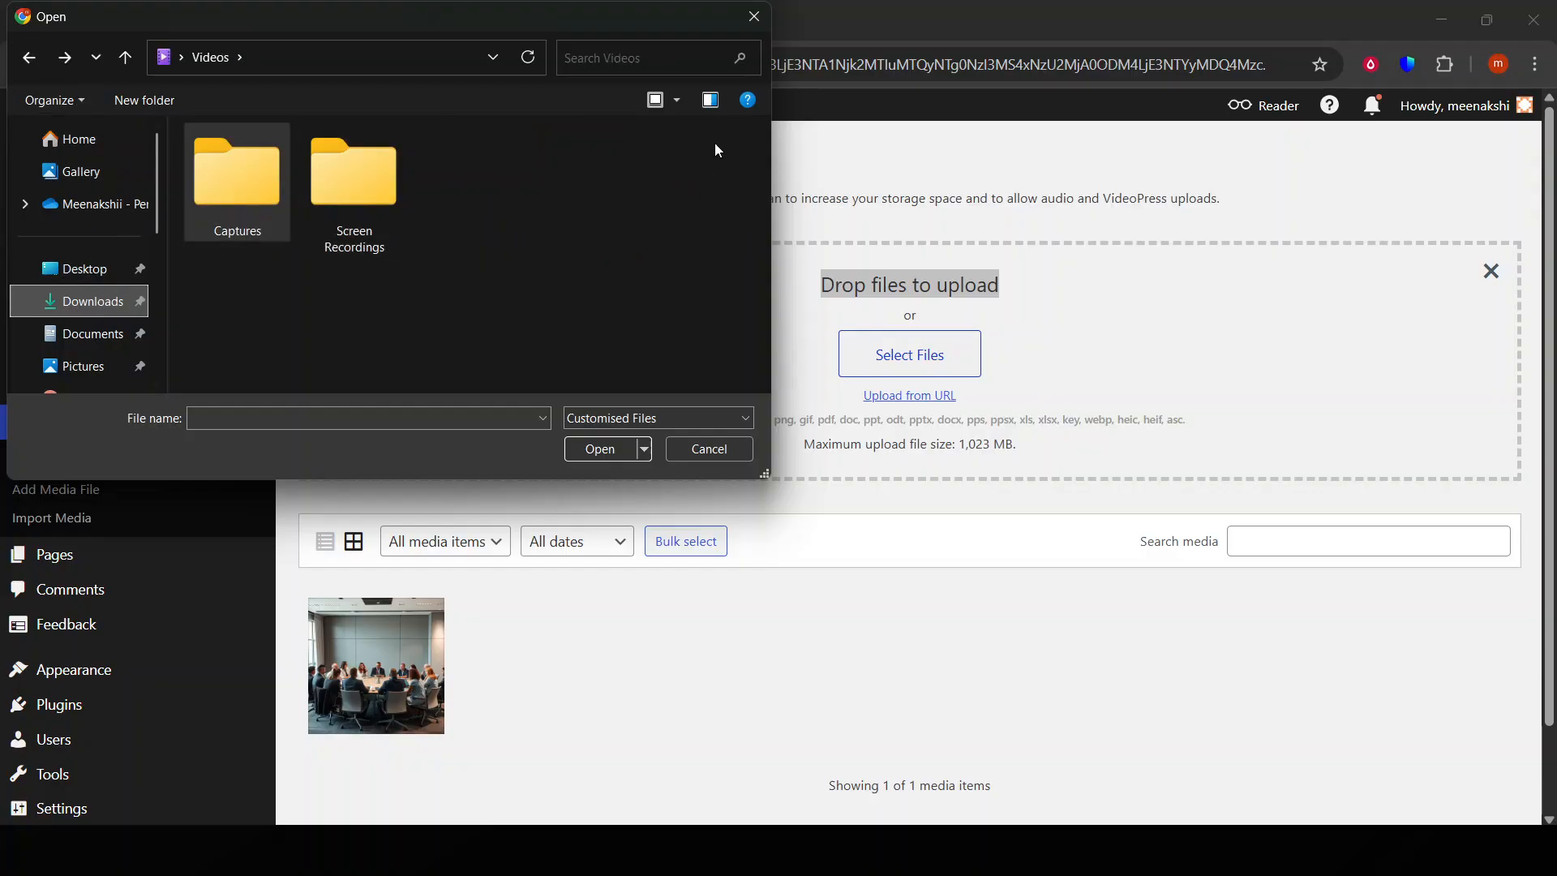
left_click(754, 16)
- Browse the m __ Behance_files folder for an image to upload and close the file picker without choosing one
left_click(910, 361)
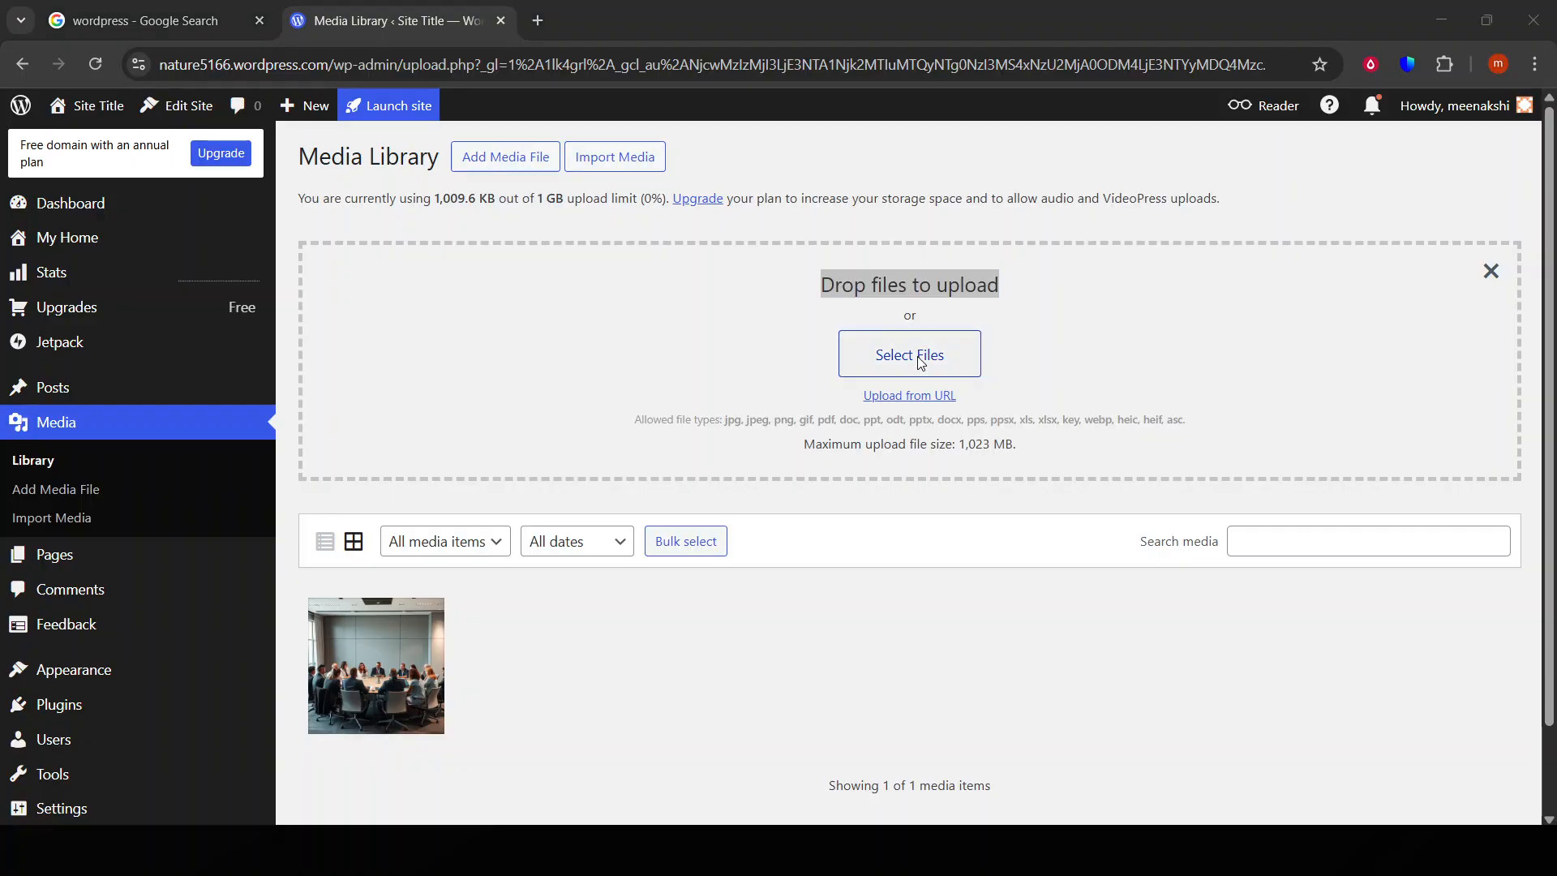
scroll(122, 328, "up", 2)
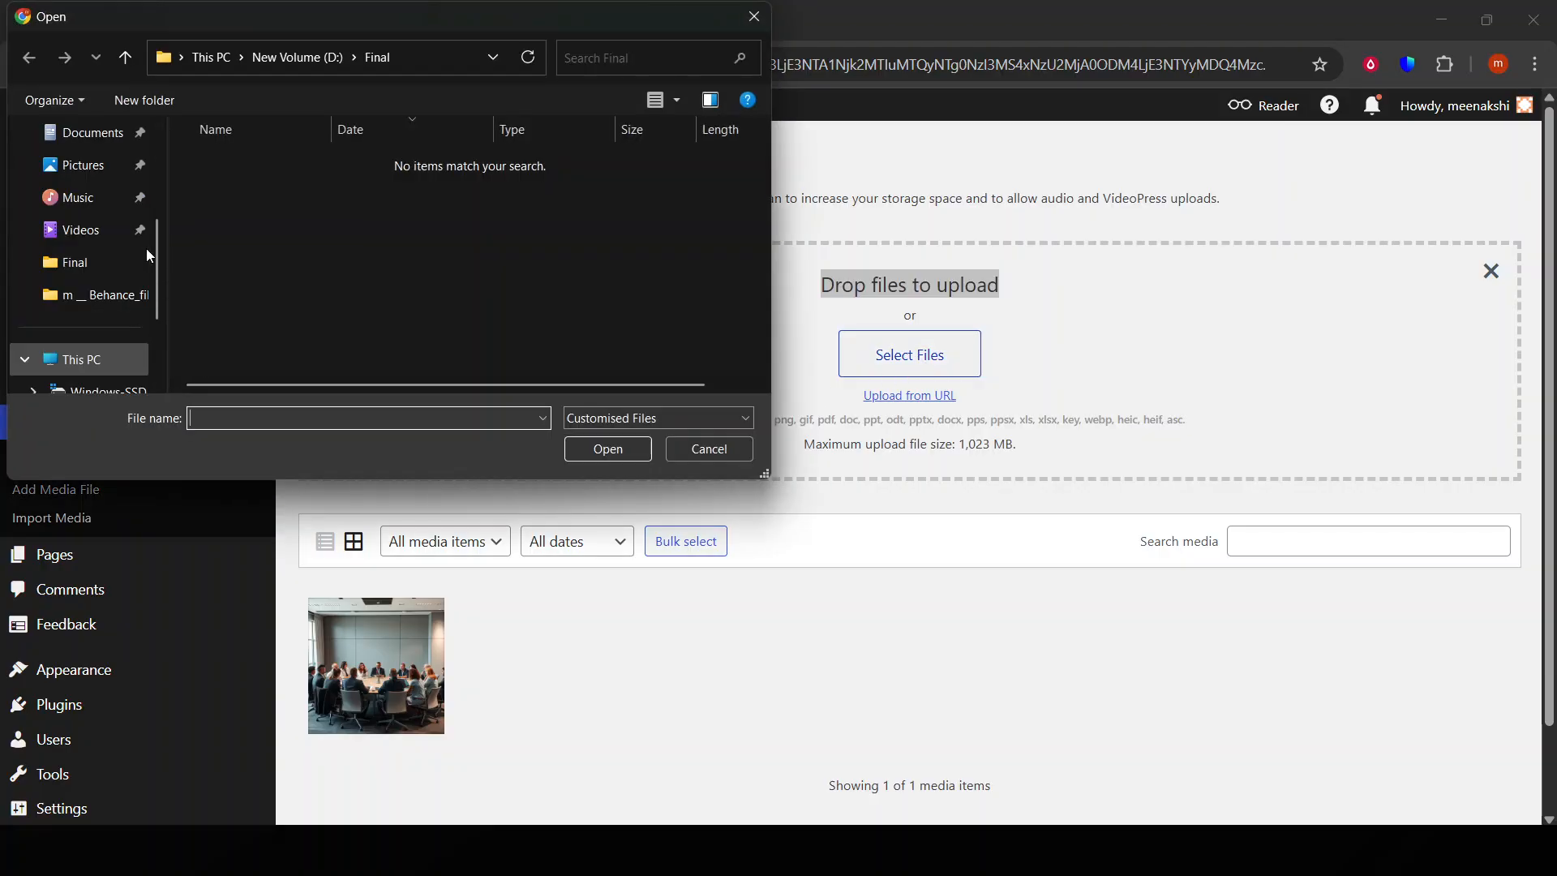
left_click(129, 310)
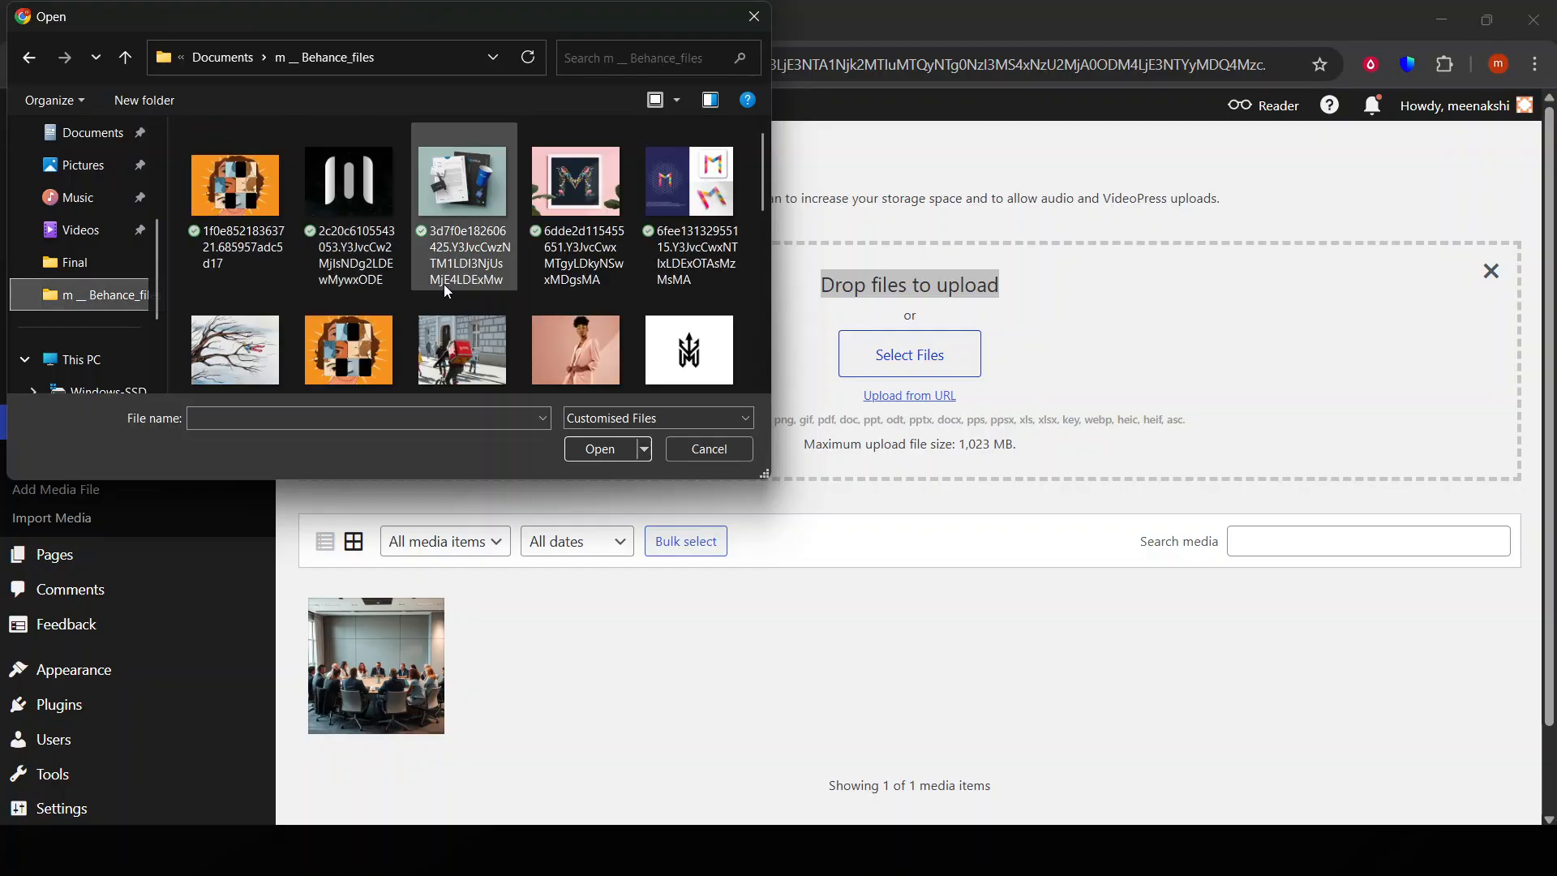
scroll(449, 289, "down", 5)
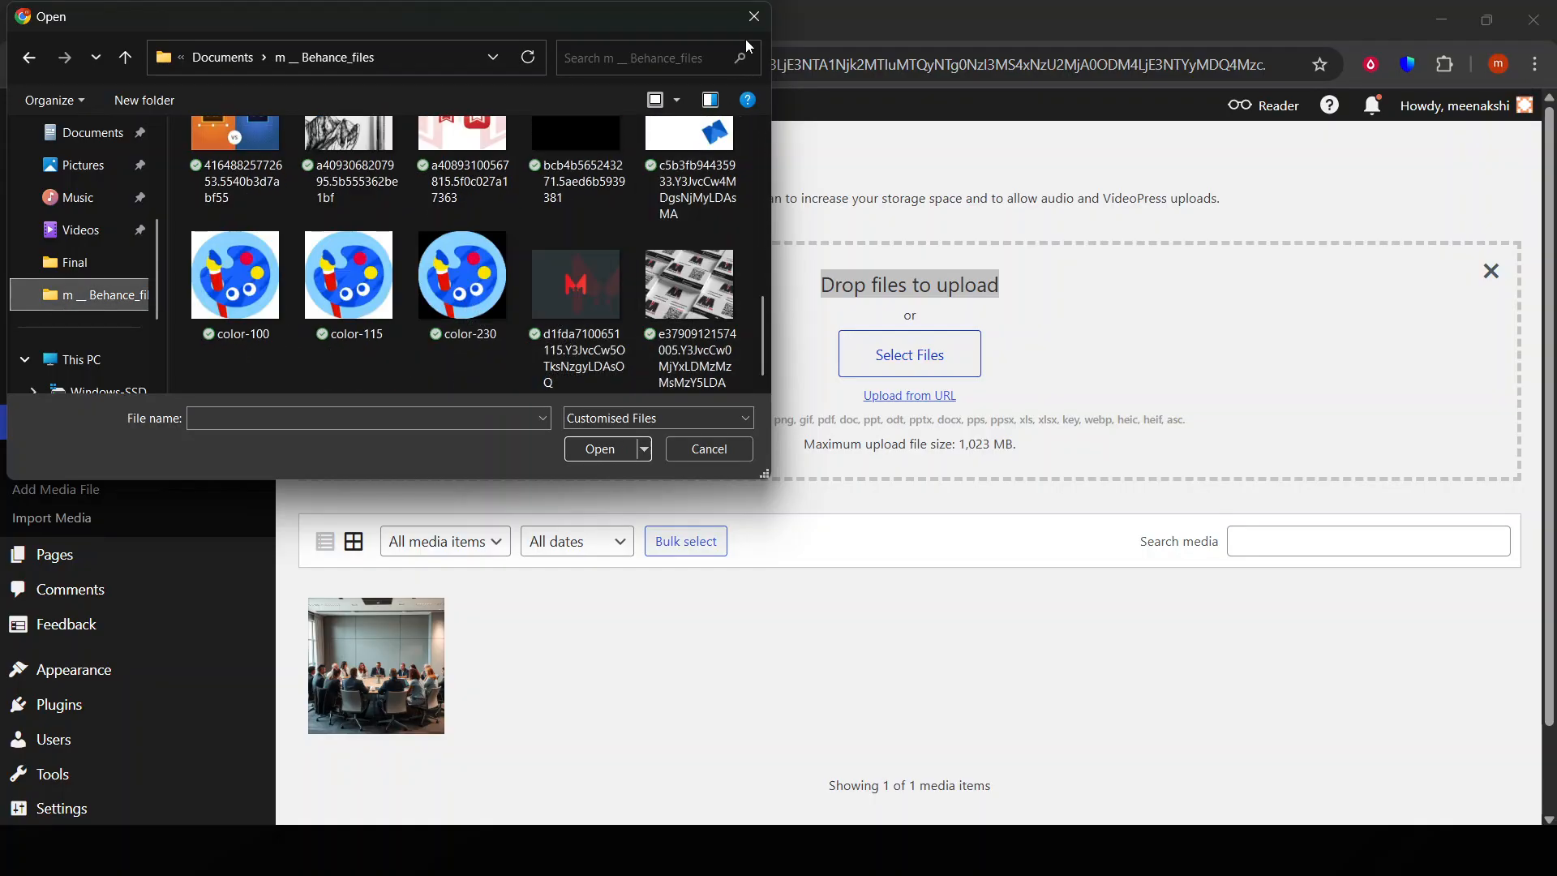
left_click(760, 20)
left_click(1530, 475)
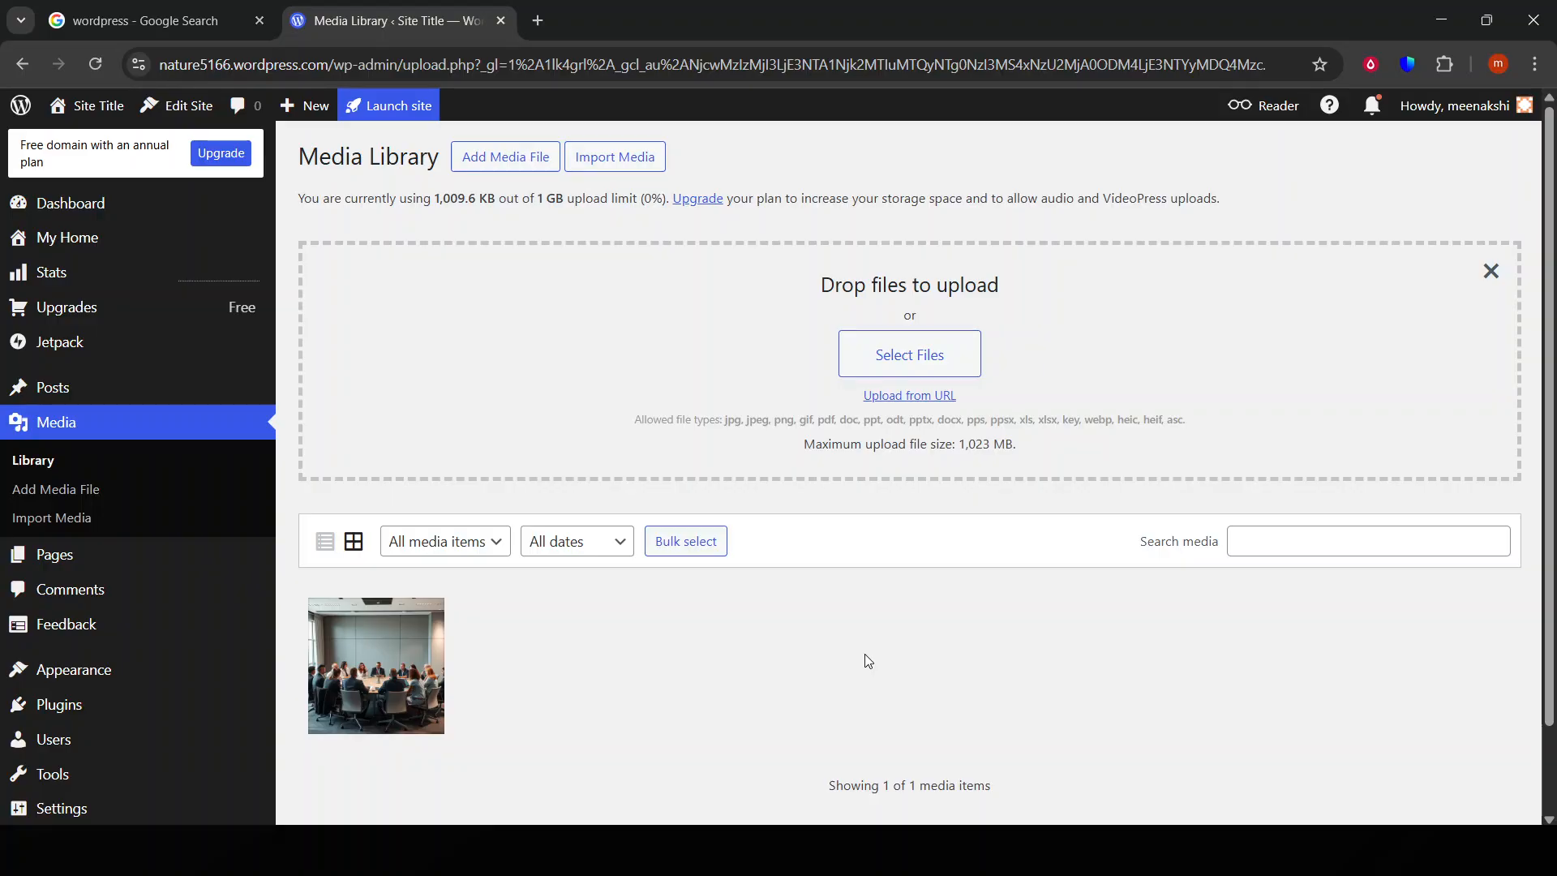
- Copy the file URL of the existing conference image, and close its attachment details and the upload area
left_click(418, 616)
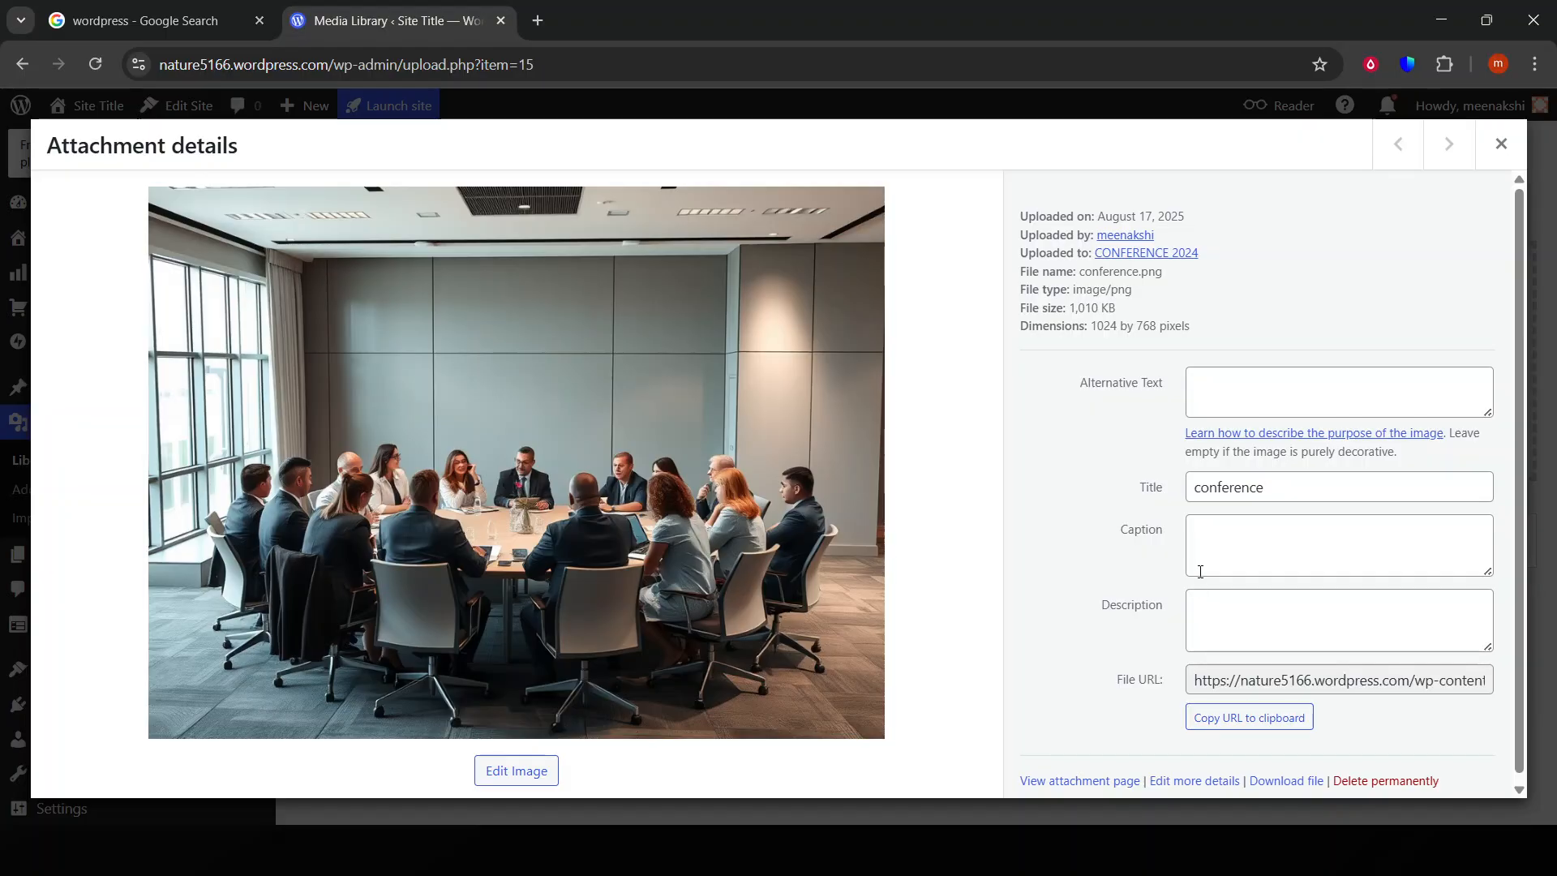
scroll(1249, 690, "down", 1)
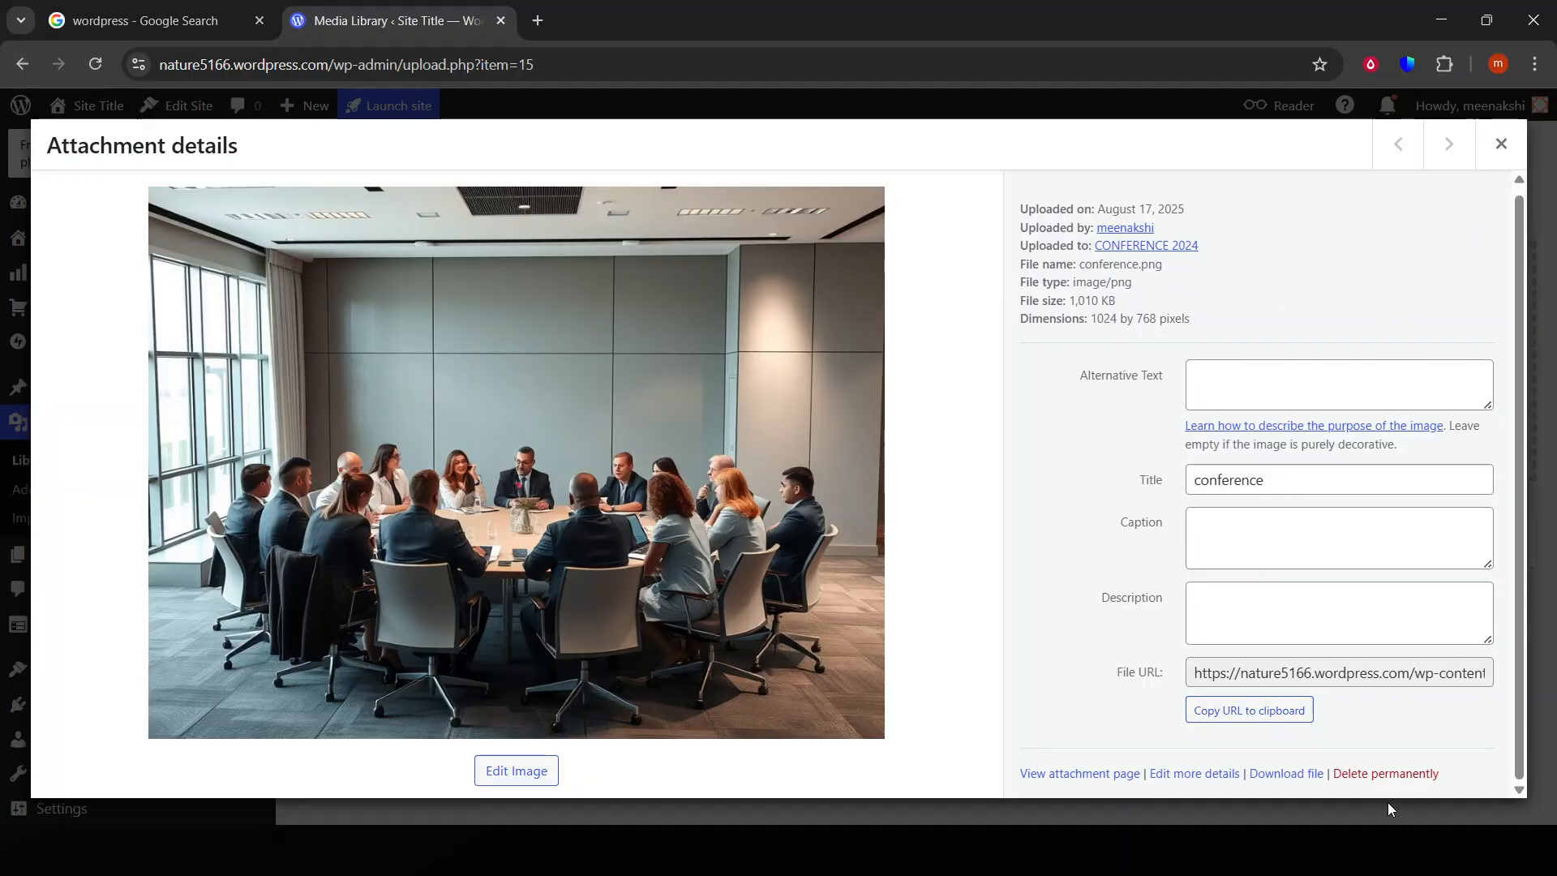
left_click(1296, 711)
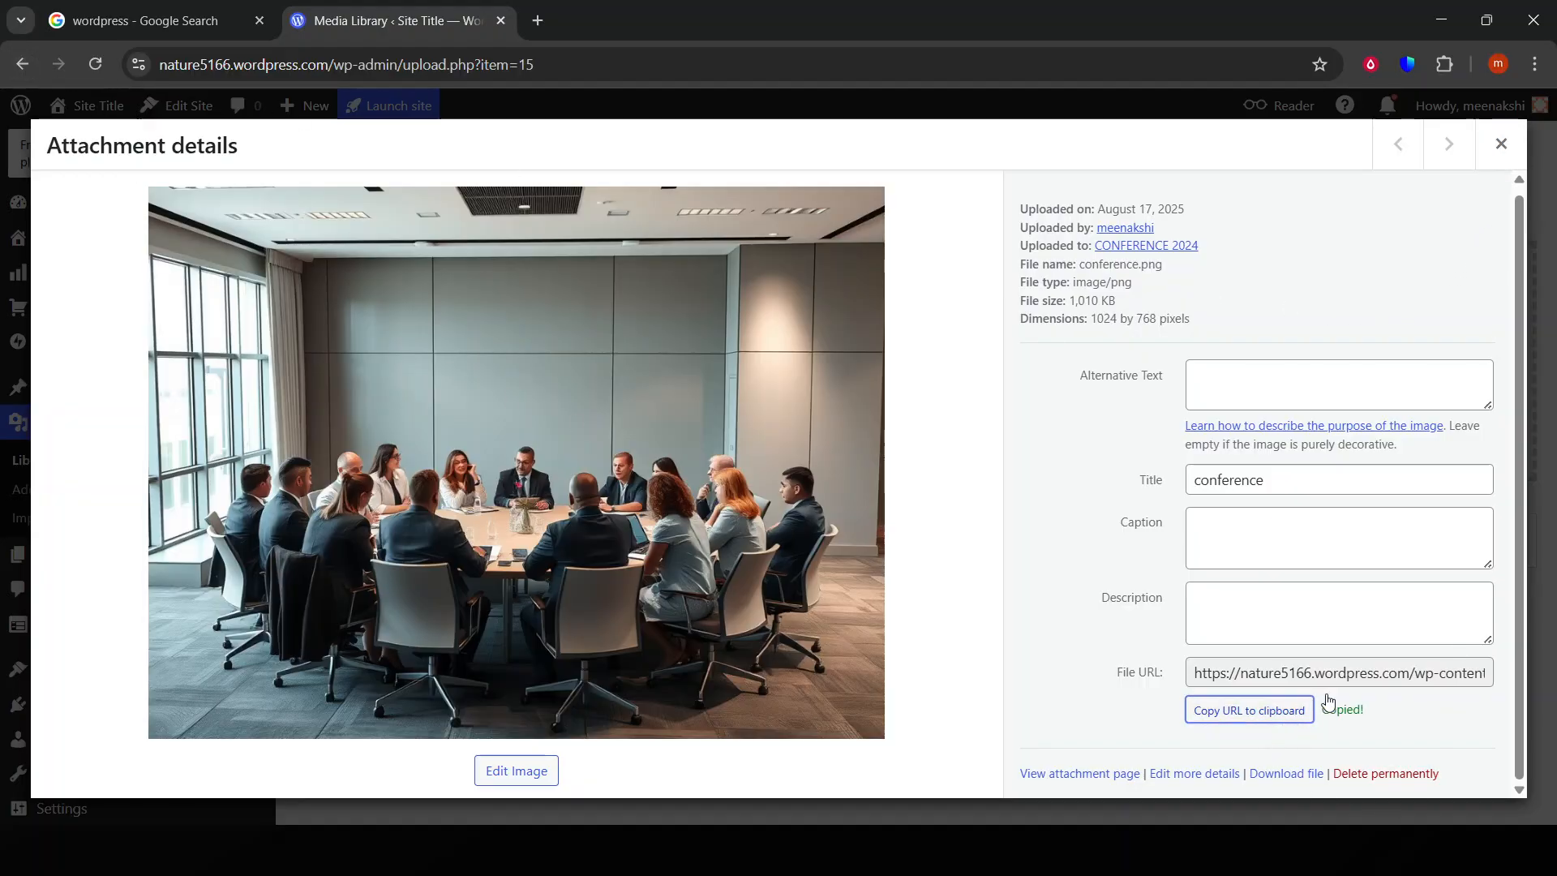
left_click(1501, 145)
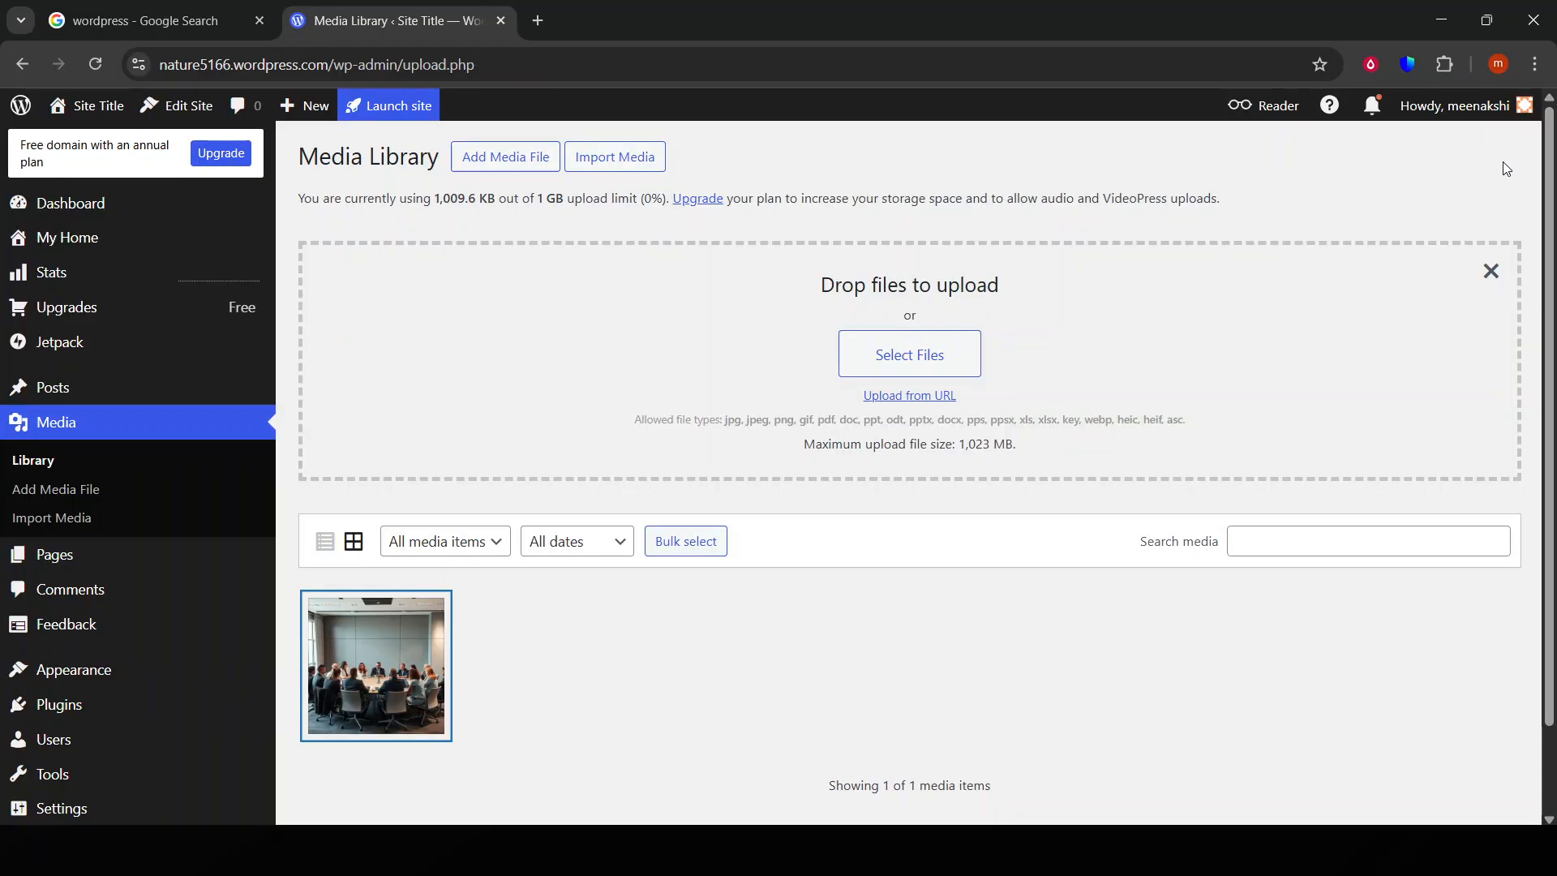
left_click(1491, 271)
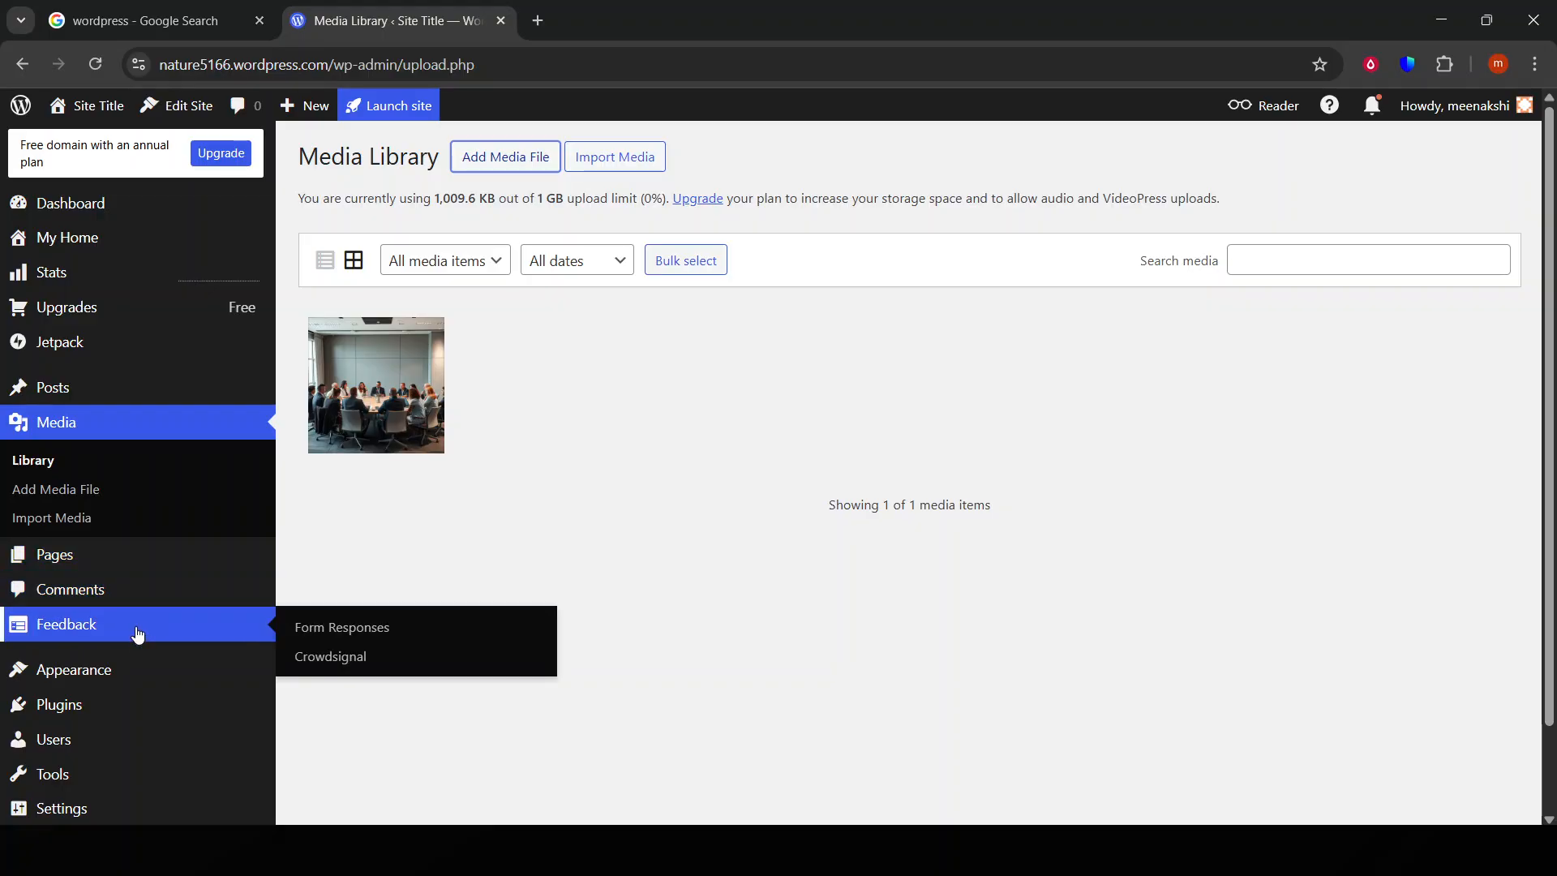
- Start a new post from the site's posts list
left_click(162, 397)
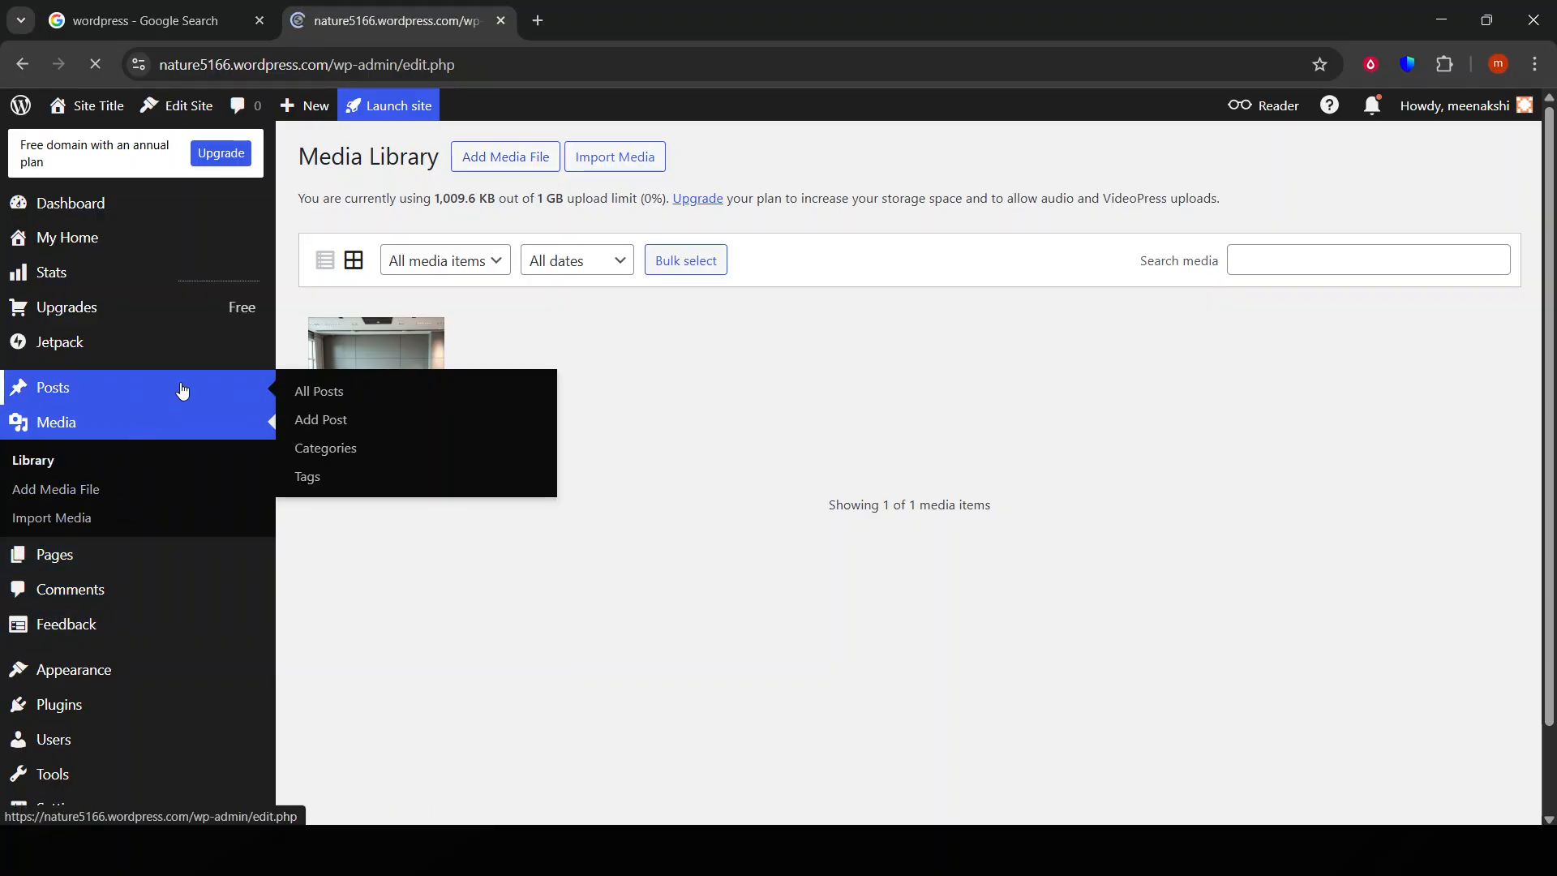
mouse_move(407, 402)
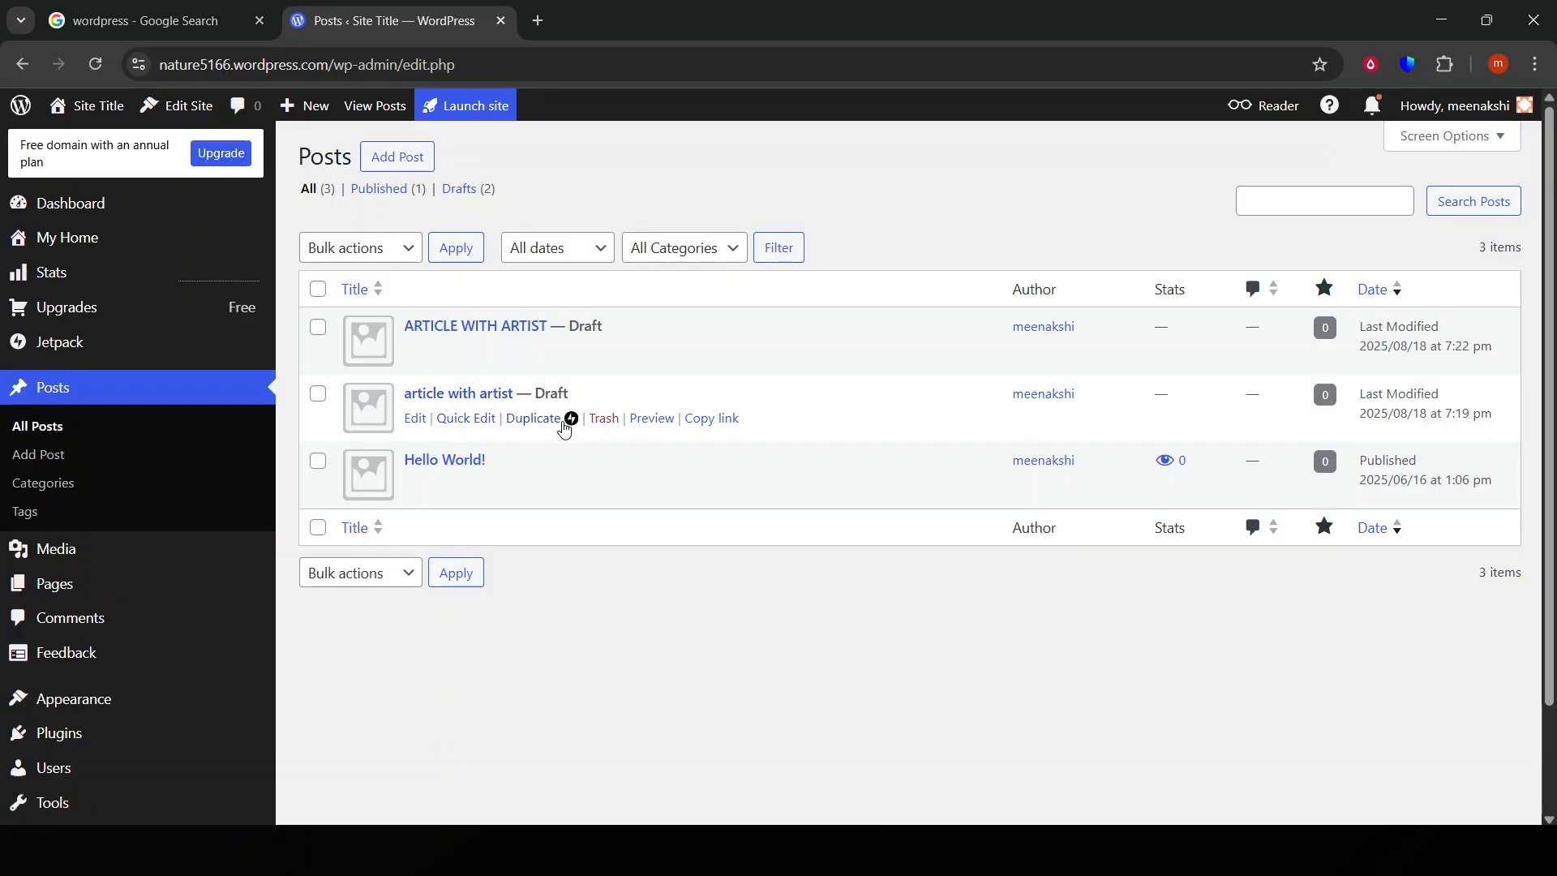
left_click(400, 156)
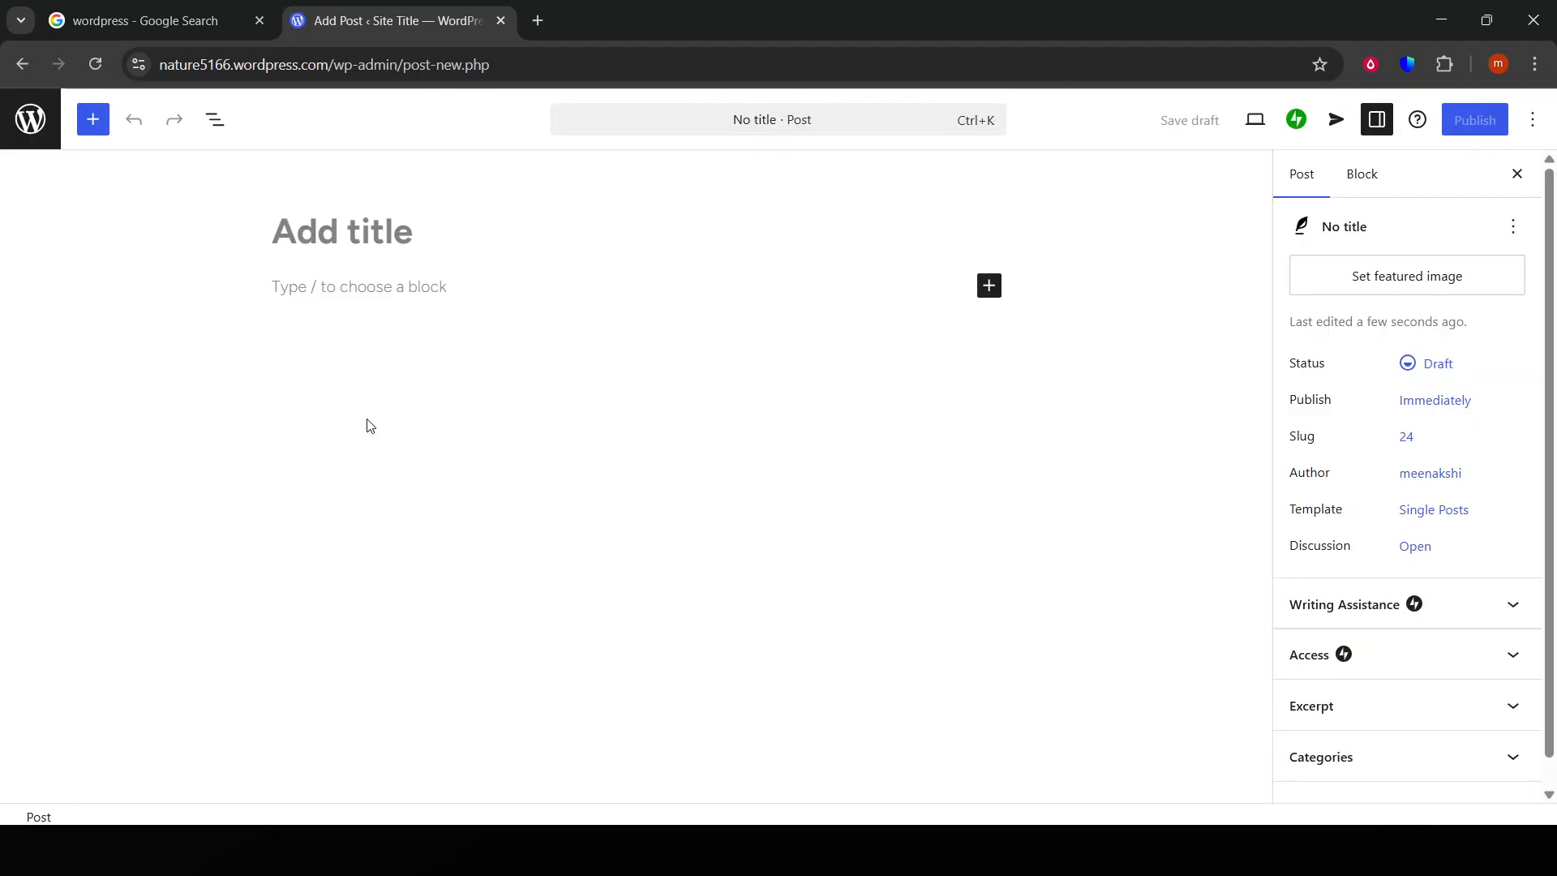
- Embed the conference image in the post body by pasting its copied URL into the empty paragraph
left_click(383, 313)
right_click(390, 311)
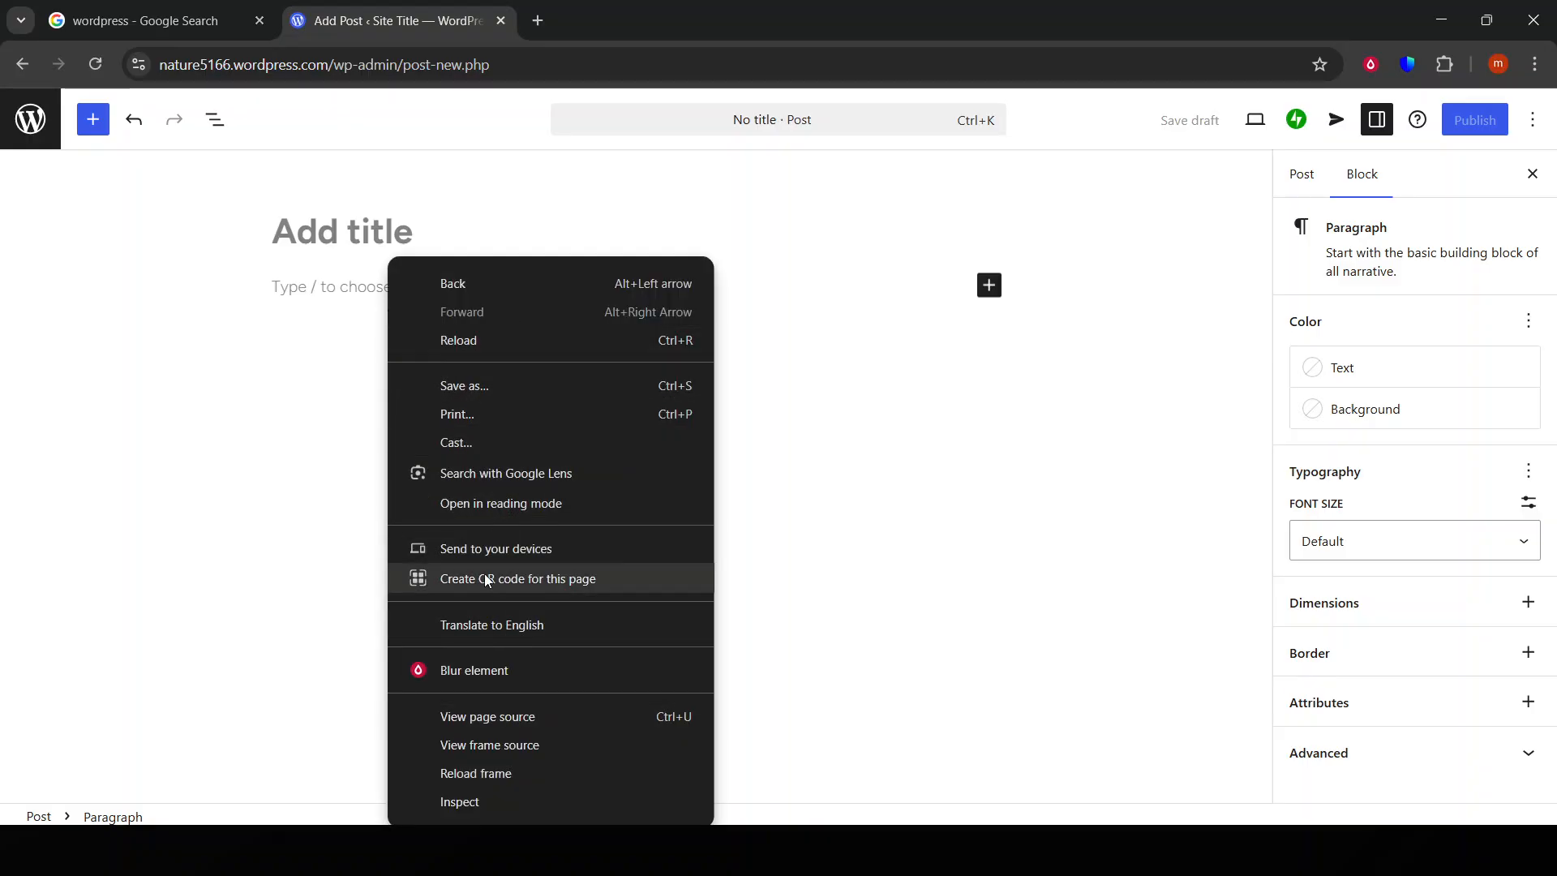
left_click(326, 284)
left_click(338, 293)
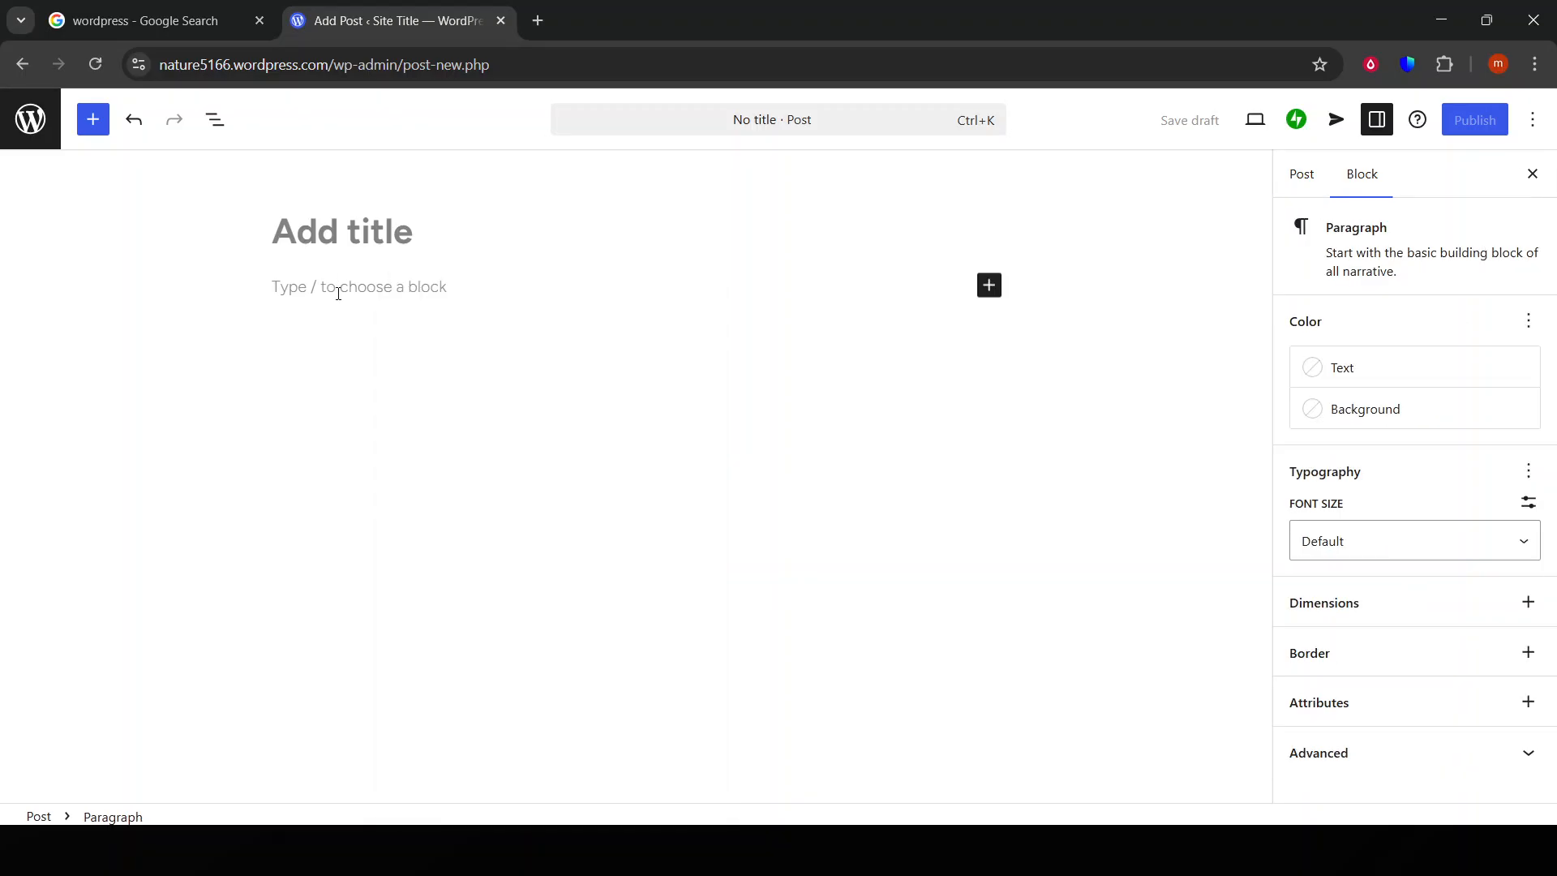
key("ctrl+v")
scroll(830, 441, "down", 4)
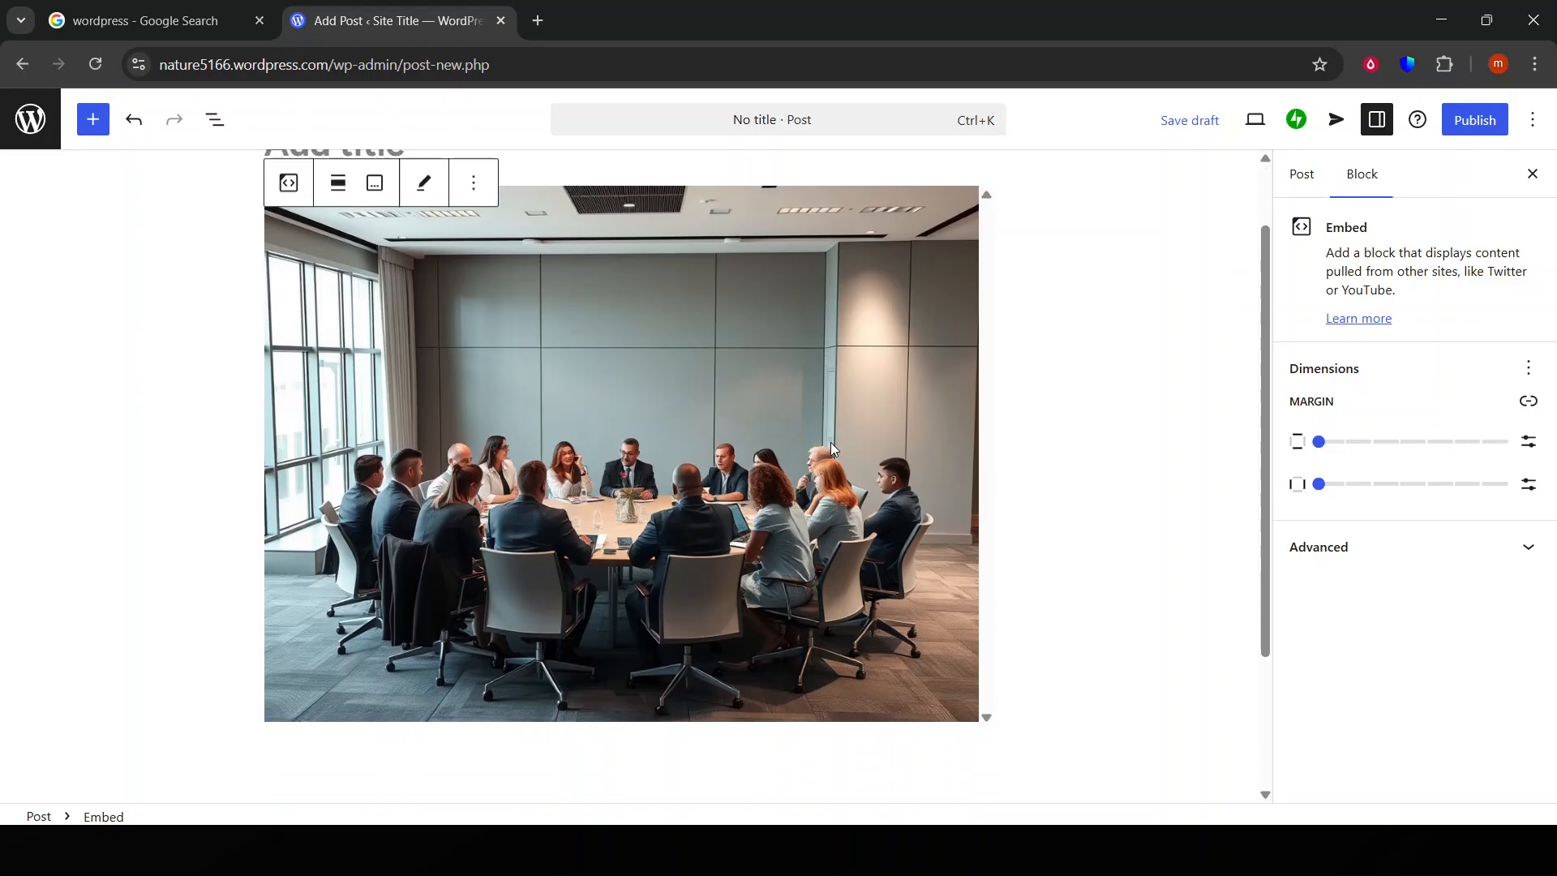
scroll(845, 436, "up", 4)
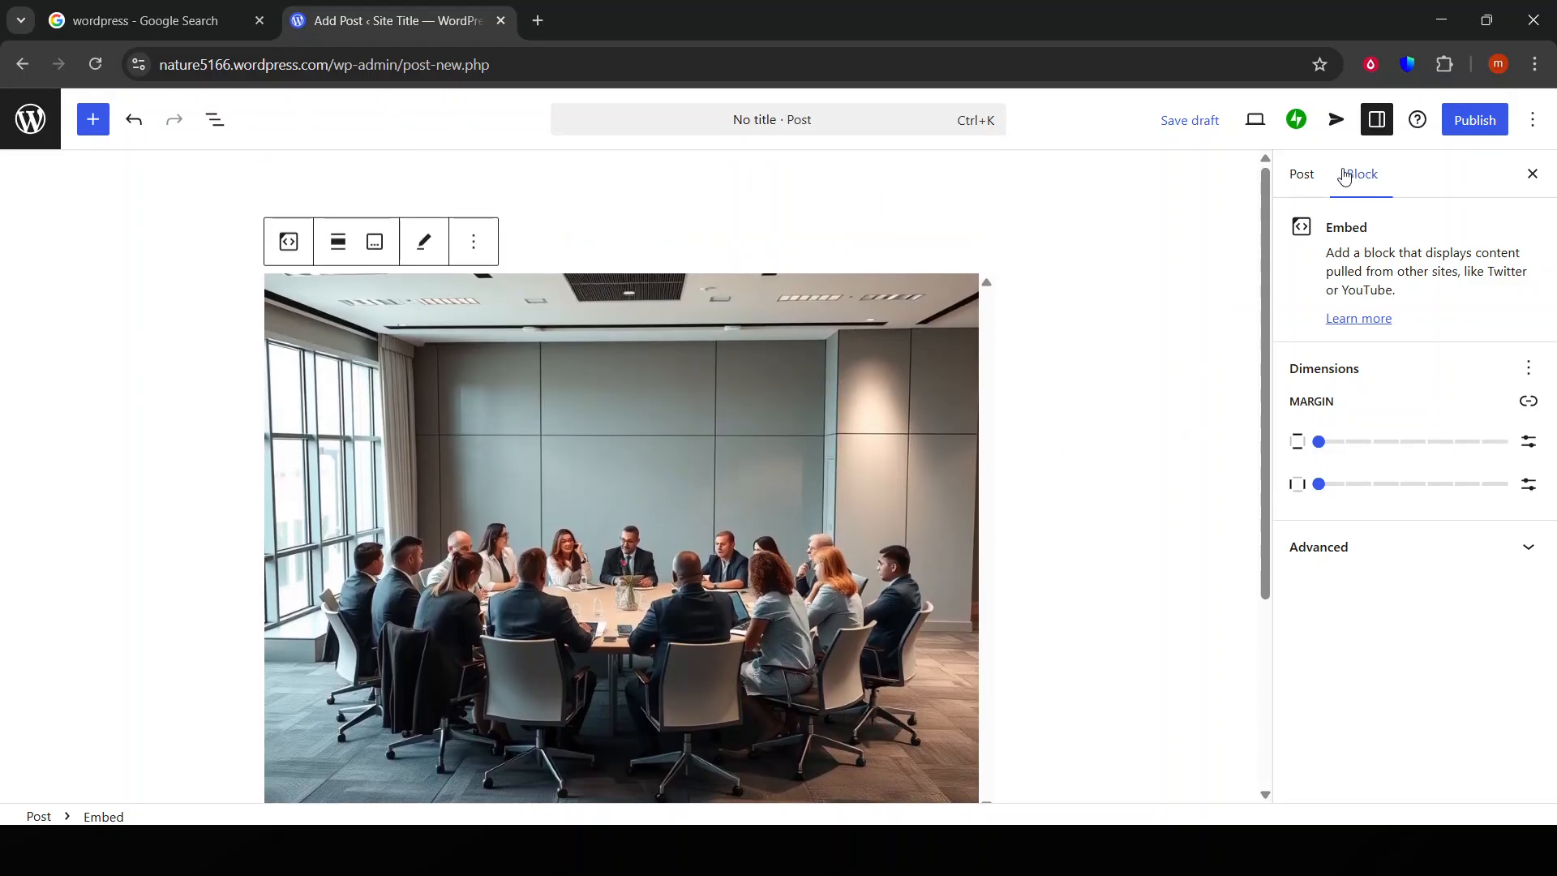
- Try an X-Small horizontal margin on the embedded image and reset its margins to None
left_click(1300, 174)
left_click(1358, 178)
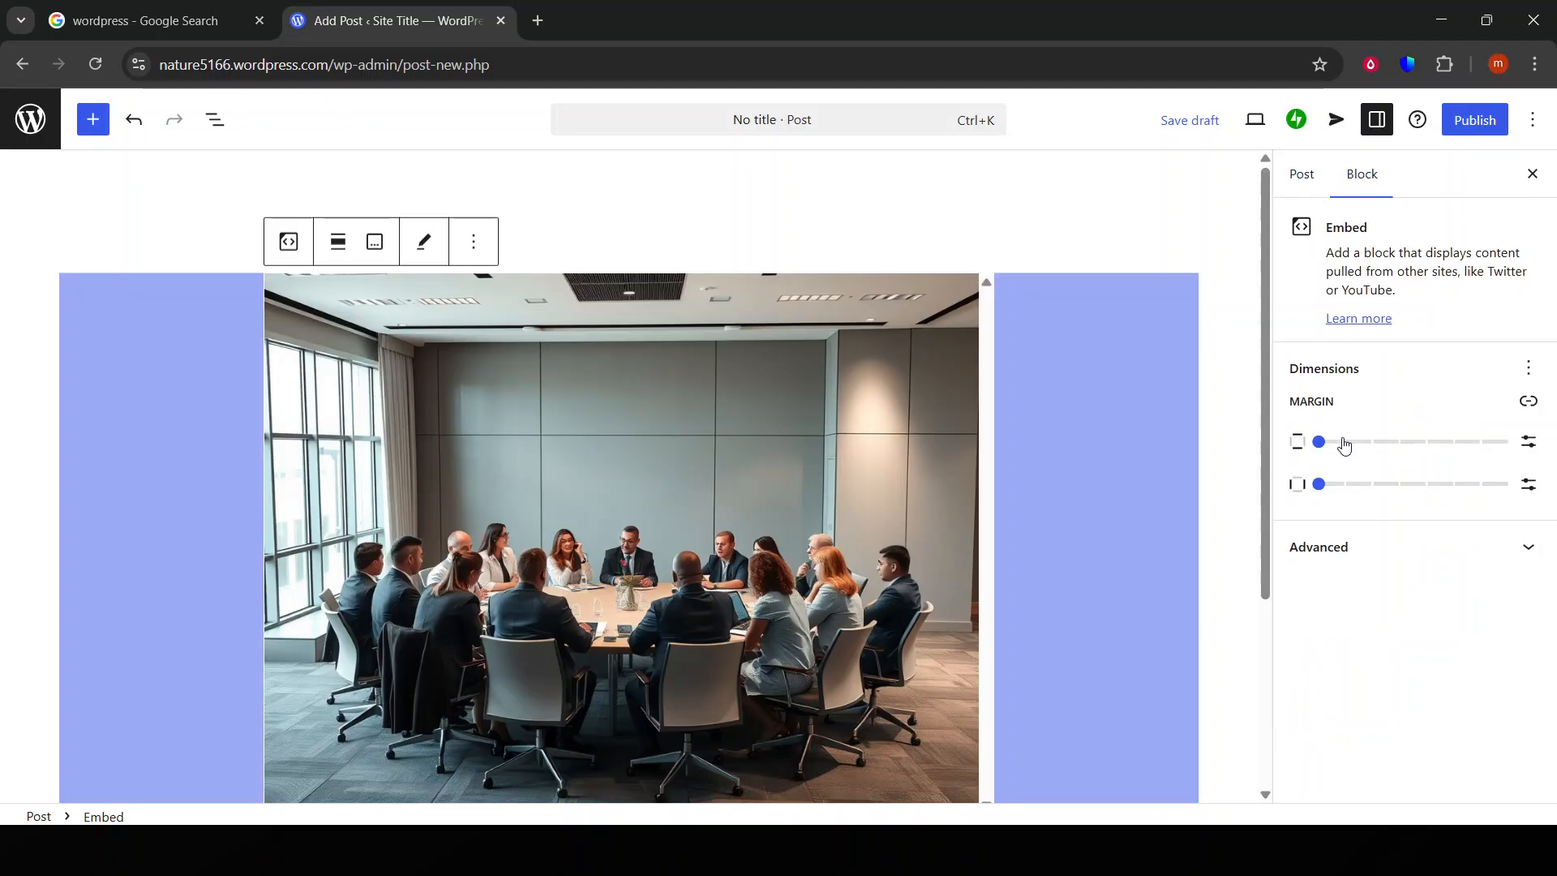
left_click_drag(1387, 441, 1362, 472)
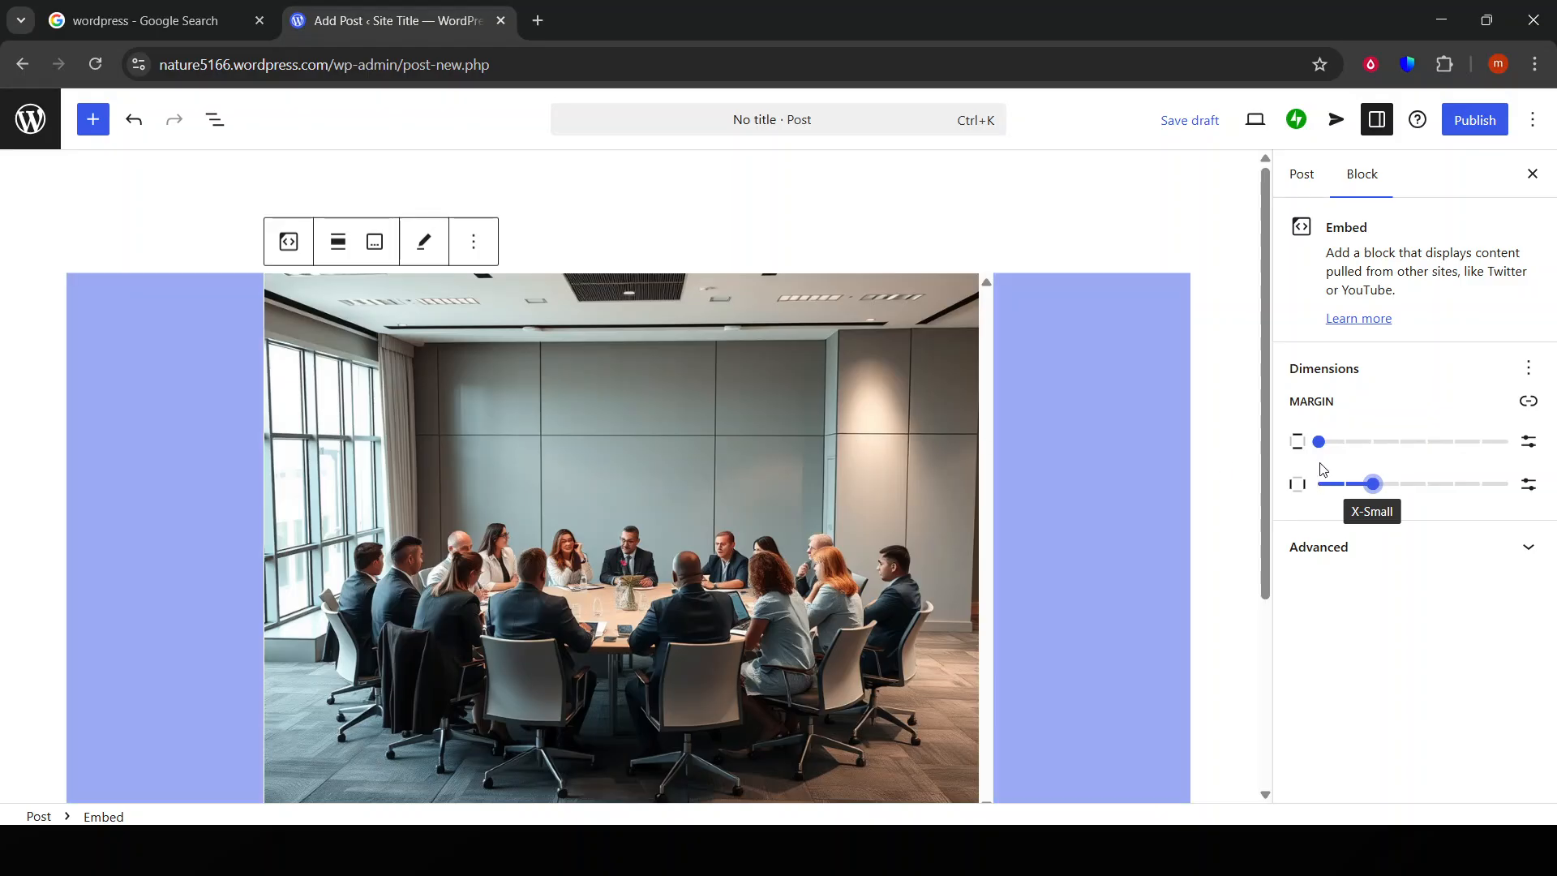
left_click_drag(1340, 493, 1300, 509)
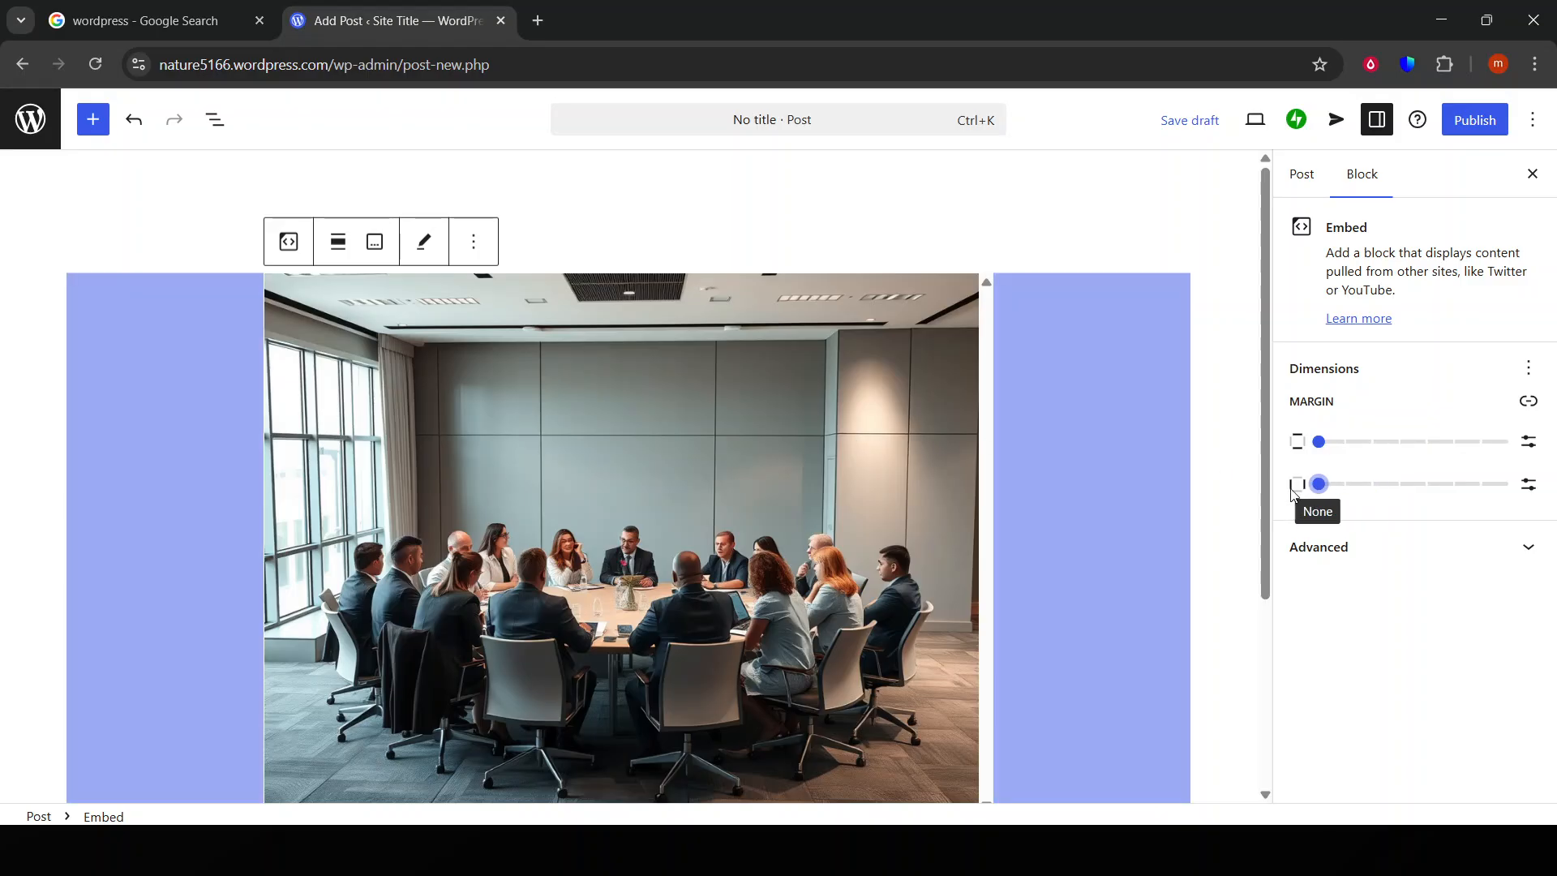
left_click(1318, 443)
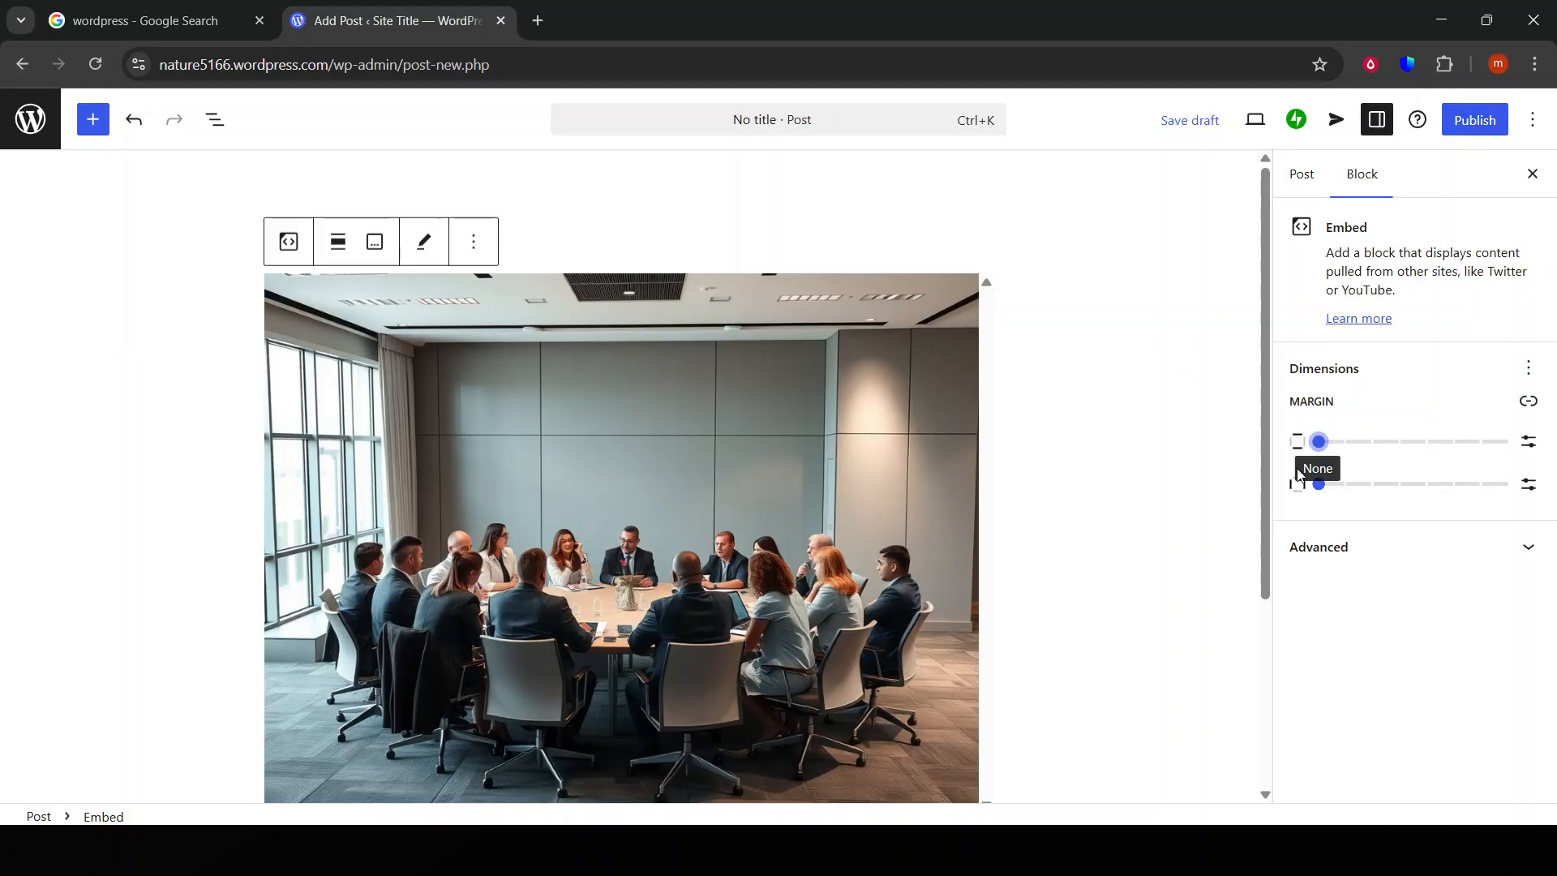
scroll(1077, 557, "down", 3)
scroll(1073, 546, "up", 3)
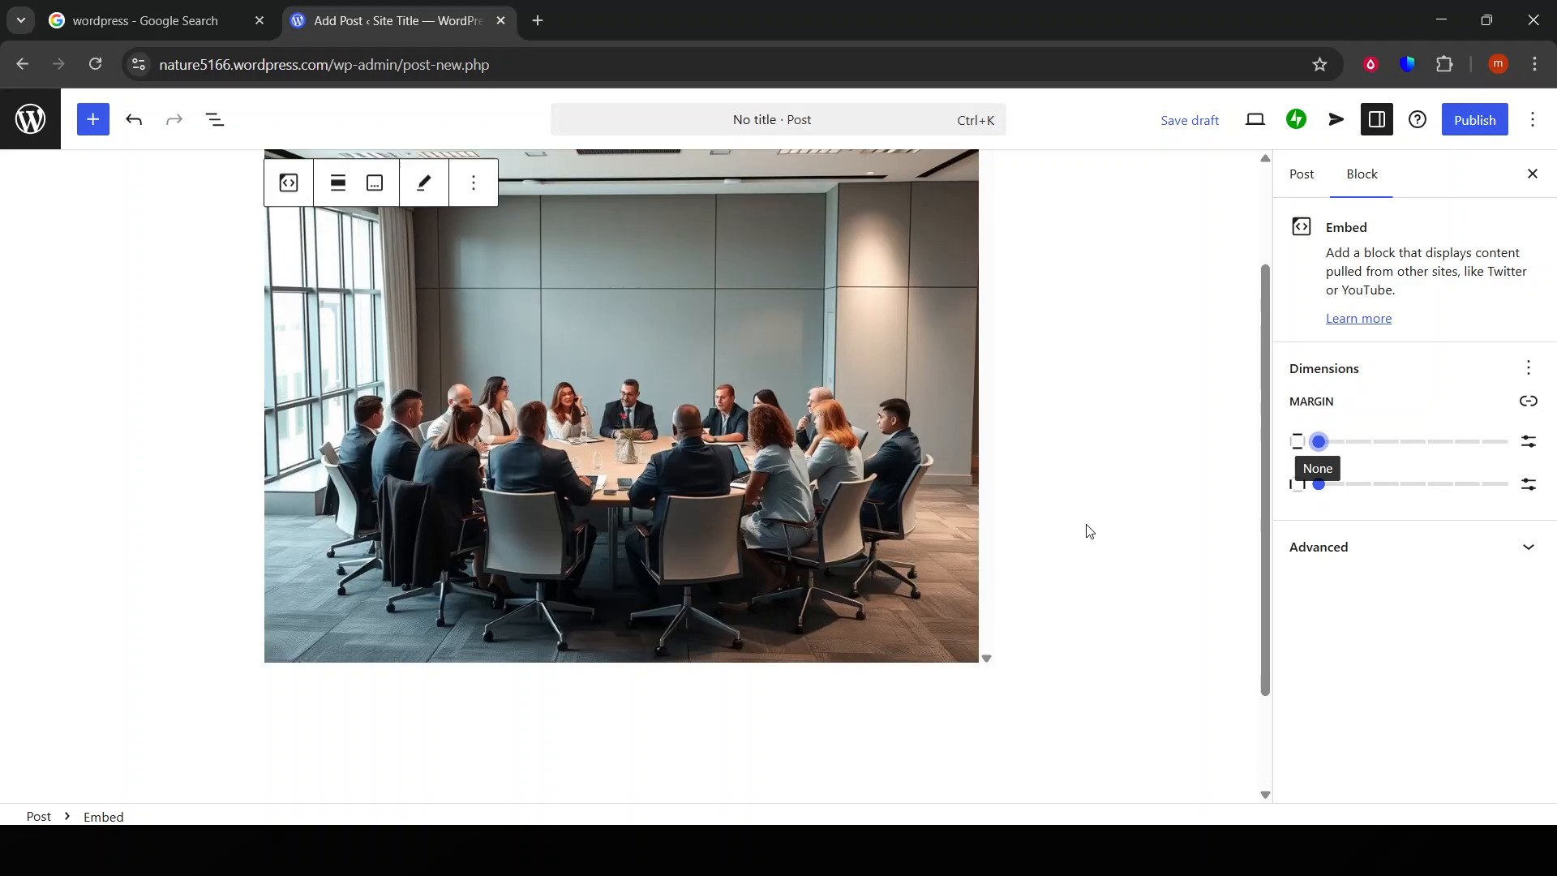